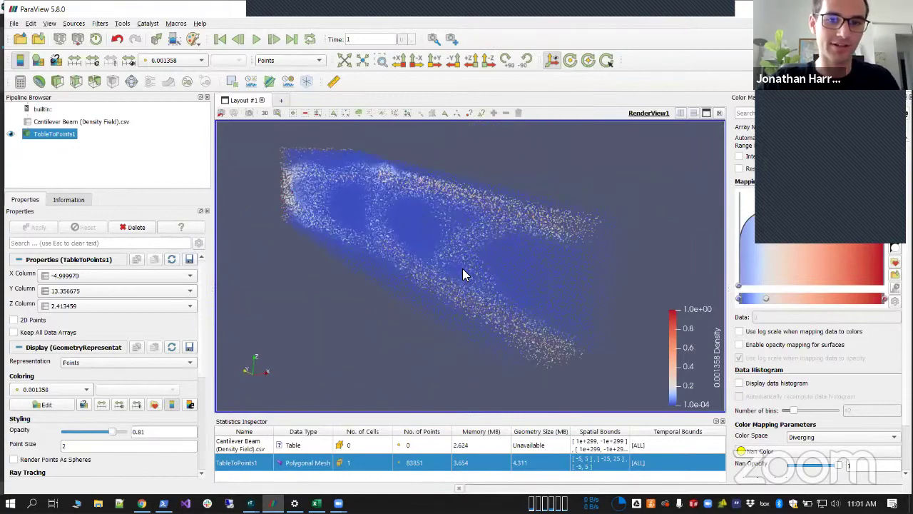
Step: Switch to the density field CSV in Excel and highlight sample XYZ coordinates in columns A–C and density values in D1:D8
{"action": "scroll", "coordinate": [459, 251], "scroll_direction": "up", "scroll_amount": 5}
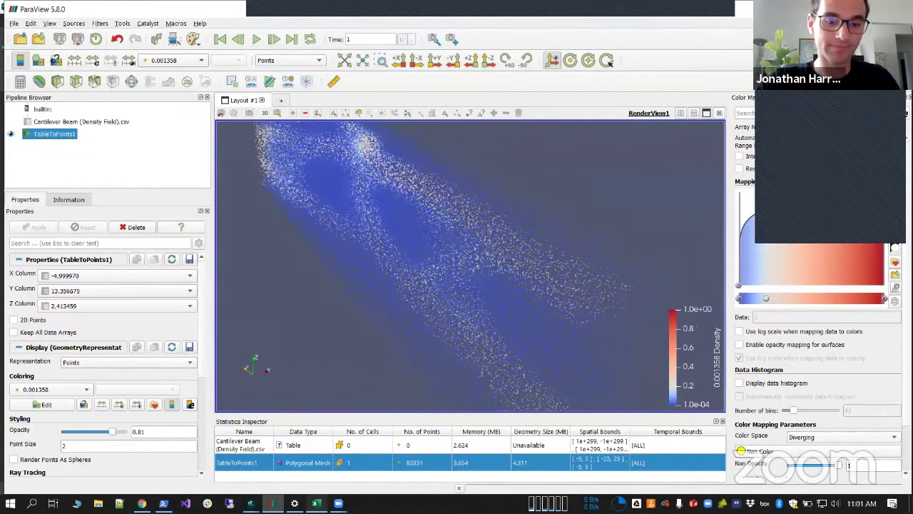
{"action": "mouse_move", "coordinate": [316, 503]}
{"action": "left_click", "coordinate": [321, 464]}
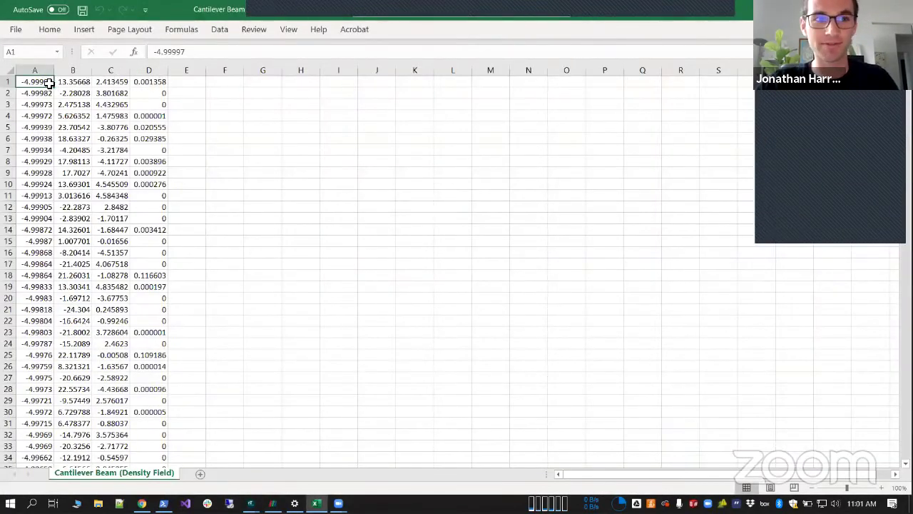
{"action": "left_click_drag", "start_coordinate": [47, 82], "coordinate": [126, 196]}
{"action": "left_click_drag", "start_coordinate": [148, 82], "coordinate": [158, 162]}
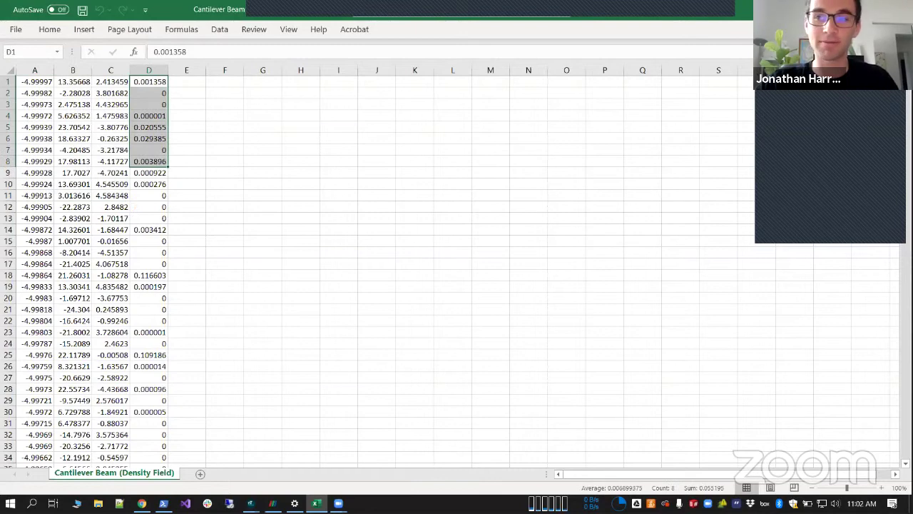
Step: Return to ParaView and examine the cantilever beam's density point cloud from several angles
{"action": "key", "text": "alt+Tab"}
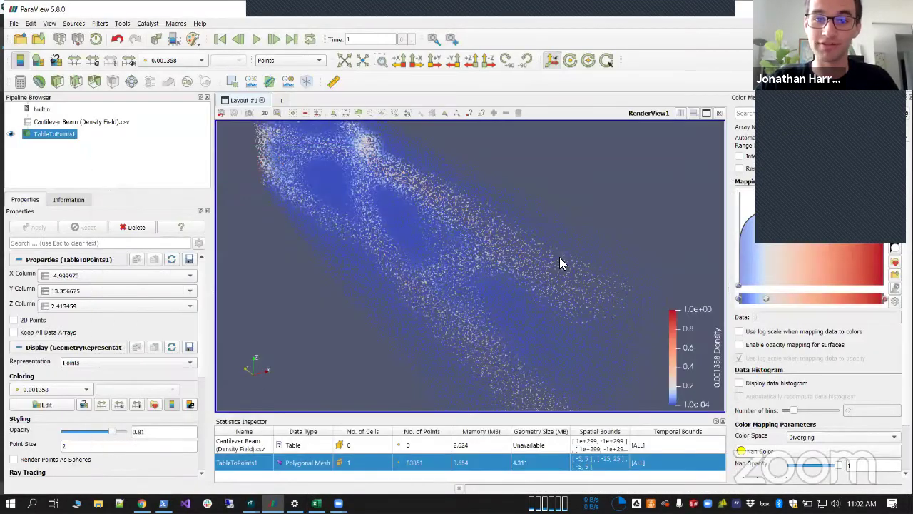
{"action": "left_click_drag", "start_coordinate": [560, 260], "coordinate": [476, 259]}
{"action": "scroll", "coordinate": [473, 253], "scroll_direction": "up", "scroll_amount": 4}
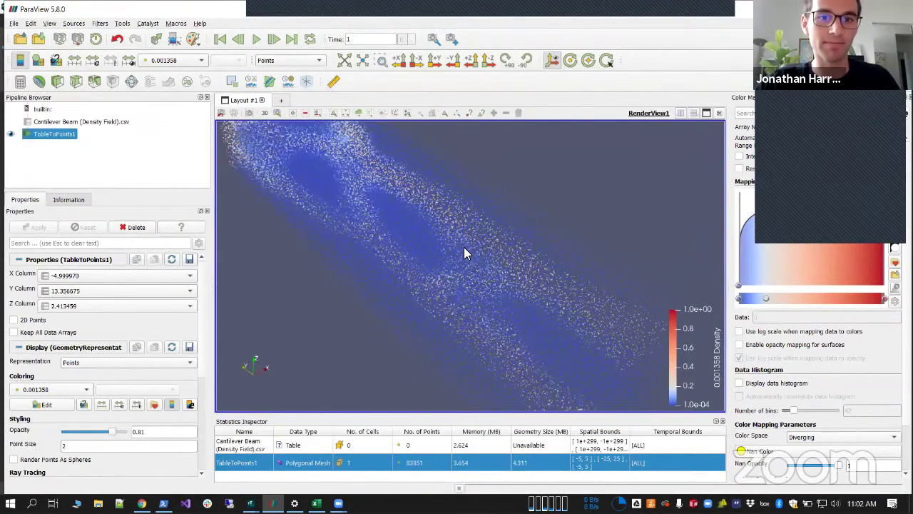
{"action": "left_click_drag", "start_coordinate": [424, 247], "coordinate": [394, 152]}
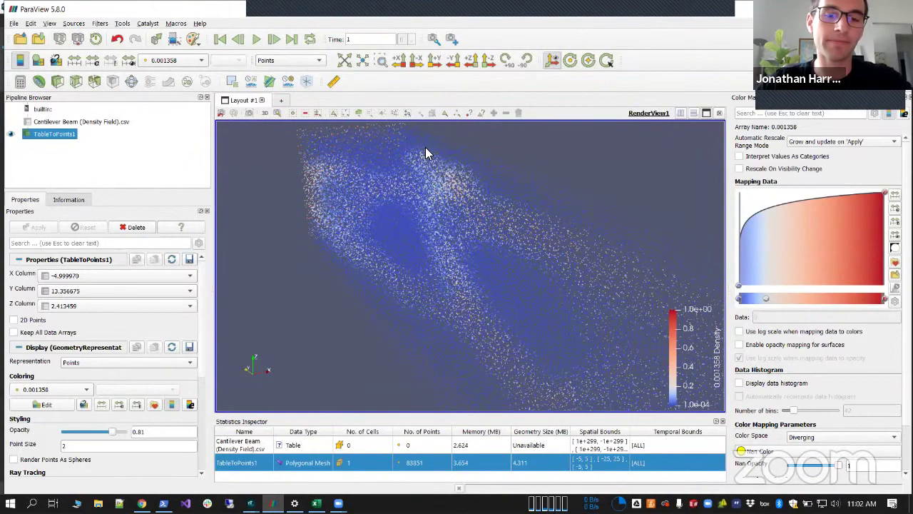
{"action": "left_click_drag", "start_coordinate": [404, 182], "coordinate": [512, 226]}
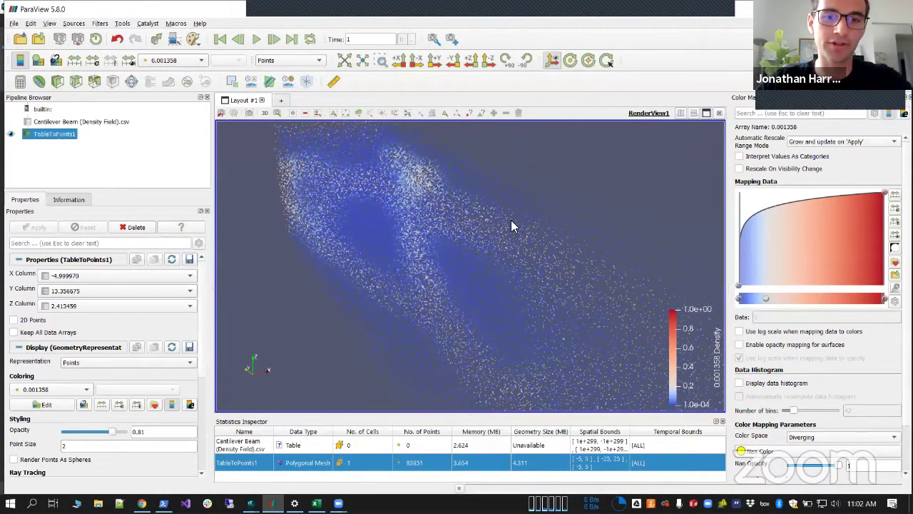
{"action": "left_click_drag", "start_coordinate": [506, 262], "coordinate": [463, 286]}
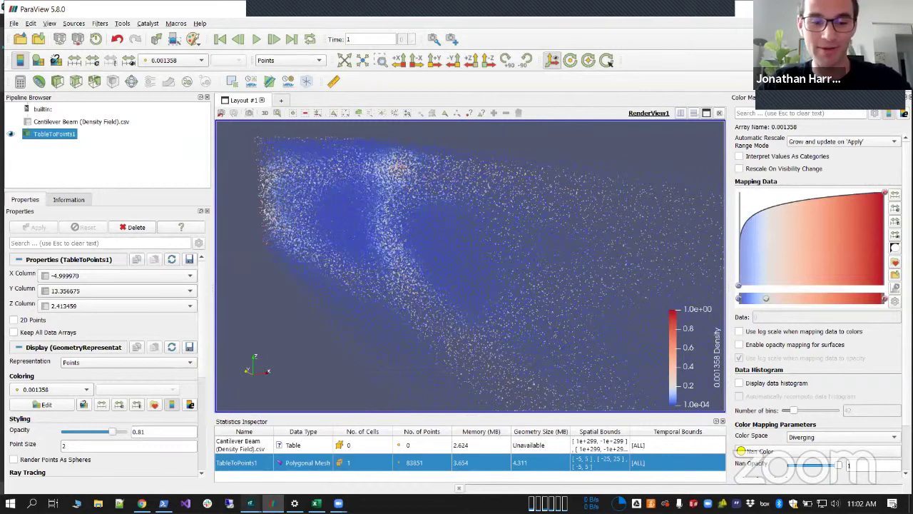
Step: Switch to nTop Platform and check the first Field from Point Map block's import settings against the CSV data in Excel
{"action": "mouse_move", "coordinate": [250, 503]}
{"action": "left_click", "coordinate": [239, 468]}
{"action": "scroll", "coordinate": [133, 243], "scroll_direction": "up", "scroll_amount": 10}
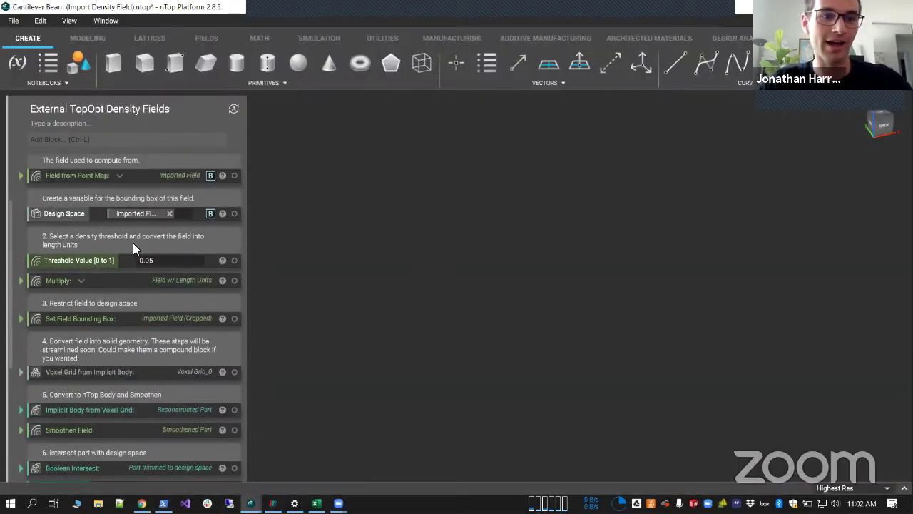
{"action": "left_click", "coordinate": [22, 224]}
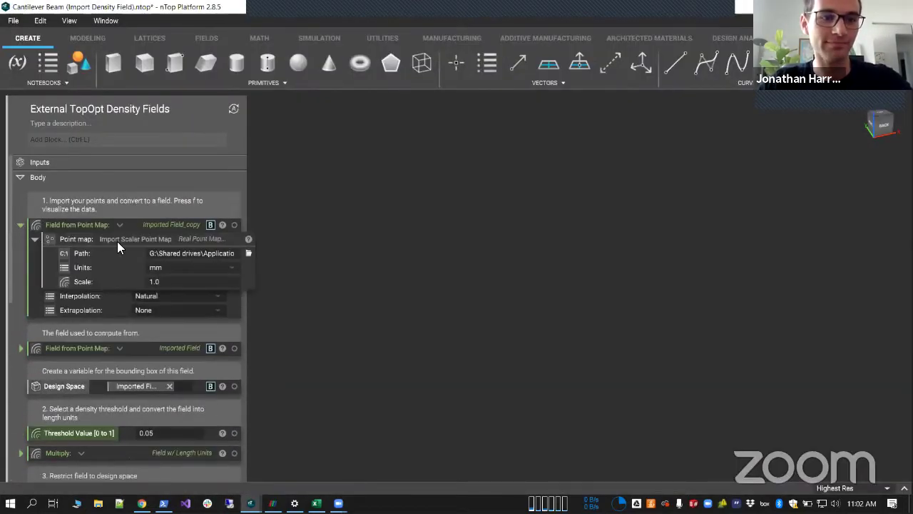
{"action": "key", "text": "alt+Tab"}
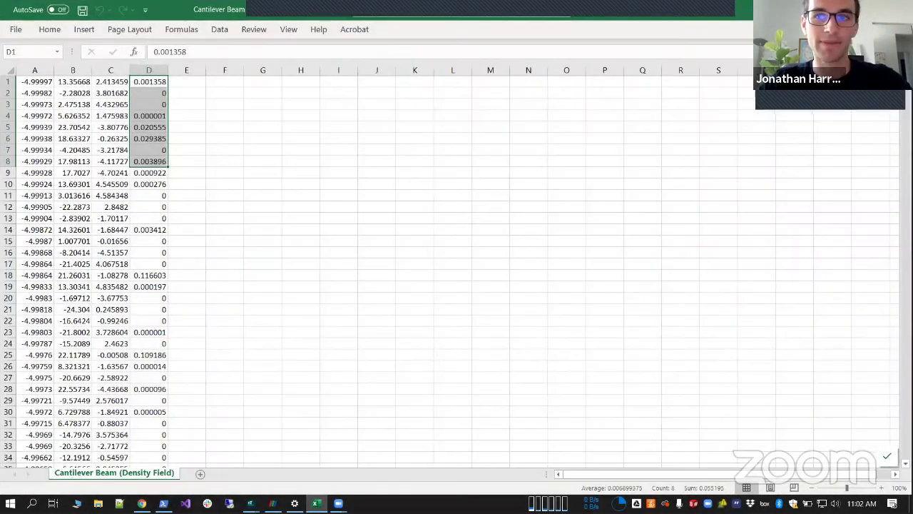
{"action": "key", "text": "alt+Tab"}
{"action": "left_click", "coordinate": [21, 225]}
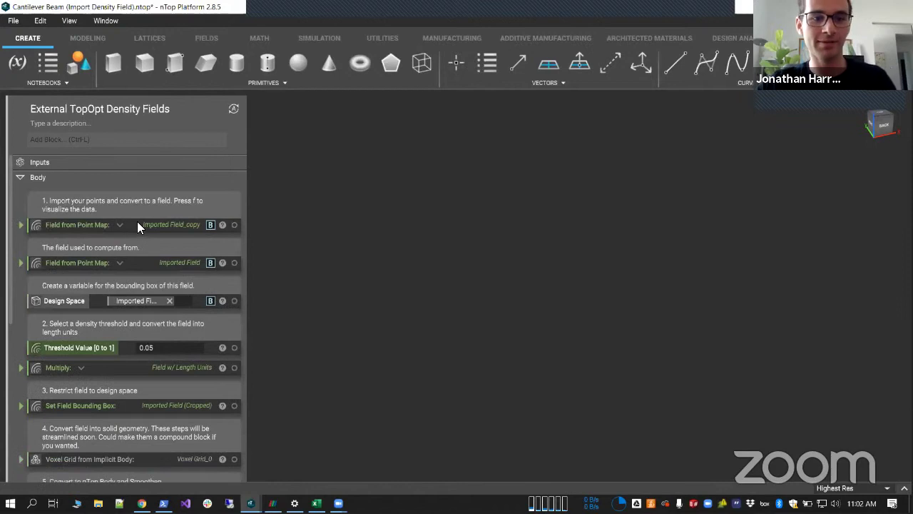
Step: Show Imported Field_copy in the field viewer with the Jet colormap
{"action": "left_click", "coordinate": [138, 224]}
{"action": "key", "text": "f"}
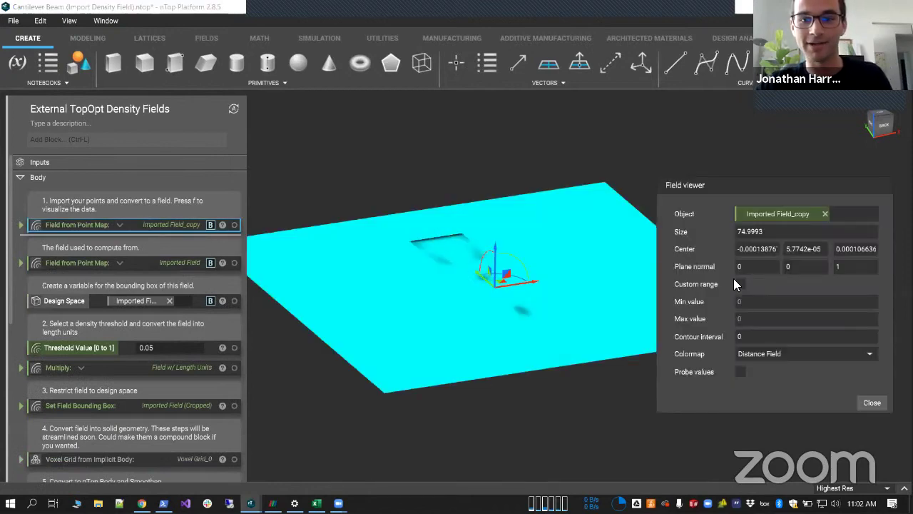
{"action": "left_click", "coordinate": [744, 353]}
{"action": "left_click", "coordinate": [756, 389]}
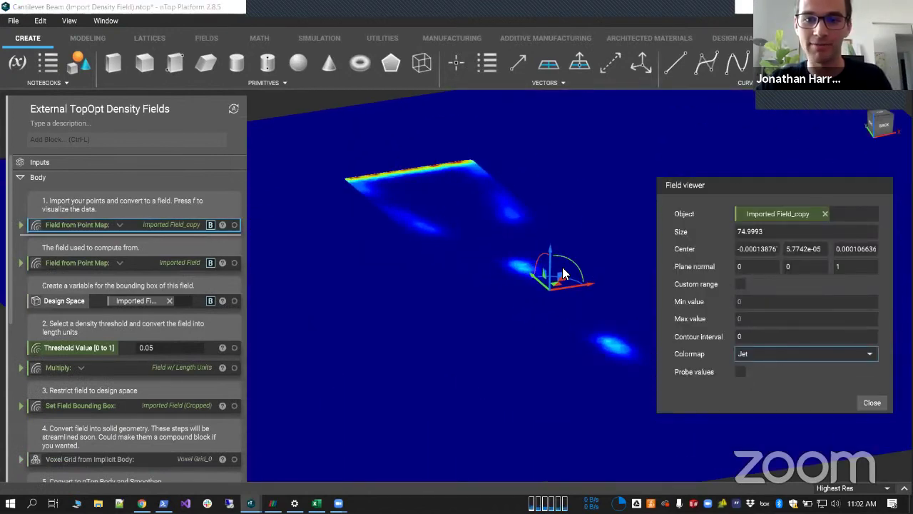
Step: Move the field viewer's section plane up along Z to about 4.01 to inspect the density distribution
{"action": "left_click_drag", "start_coordinate": [552, 248], "coordinate": [554, 209]}
{"action": "right_click_drag", "start_coordinate": [554, 209], "coordinate": [370, 145]}
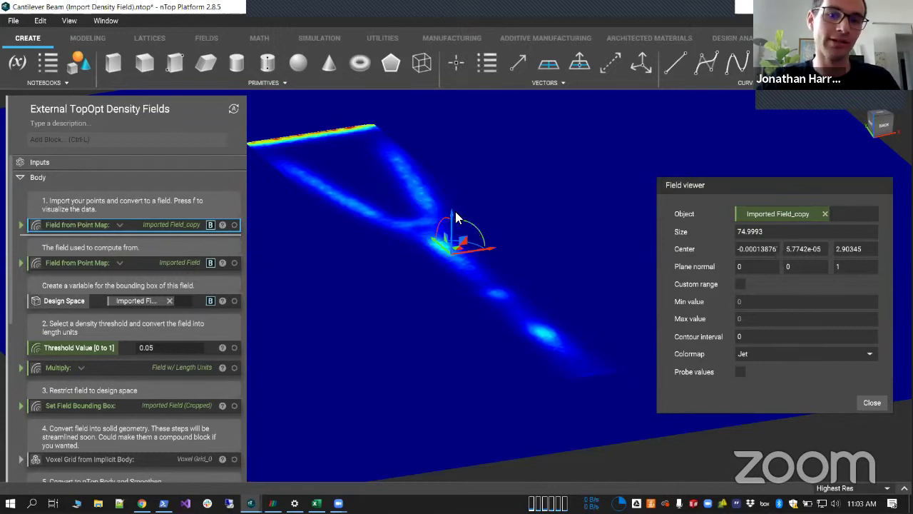
{"action": "mouse_move", "coordinate": [451, 217]}
{"action": "left_mouse_down"}
{"action": "mouse_move", "coordinate": [451, 181]}
{"action": "mouse_move", "coordinate": [451, 200]}
{"action": "left_mouse_up"}
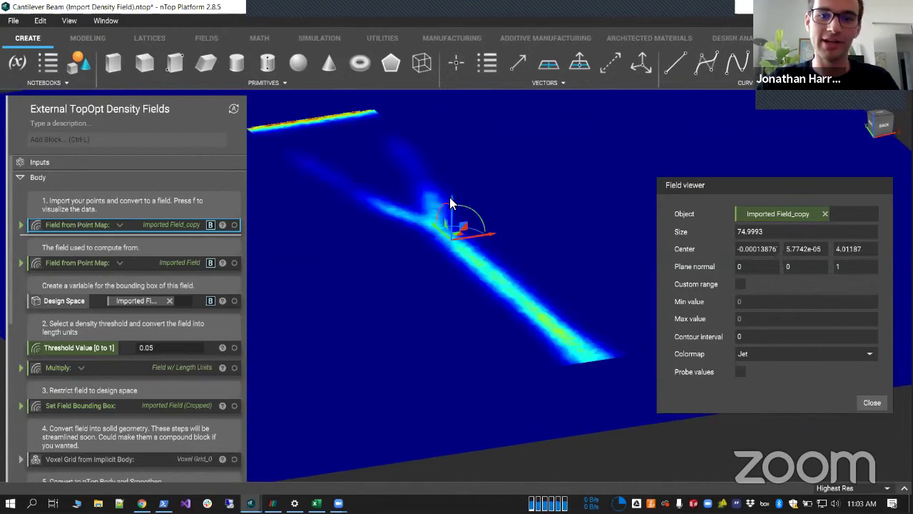
Step: Display the Part Trimmed body together with the density field plane and inspect how they line up
{"action": "scroll", "coordinate": [137, 294], "scroll_direction": "down", "scroll_amount": 3}
{"action": "scroll", "coordinate": [137, 294], "scroll_direction": "down", "scroll_amount": 2}
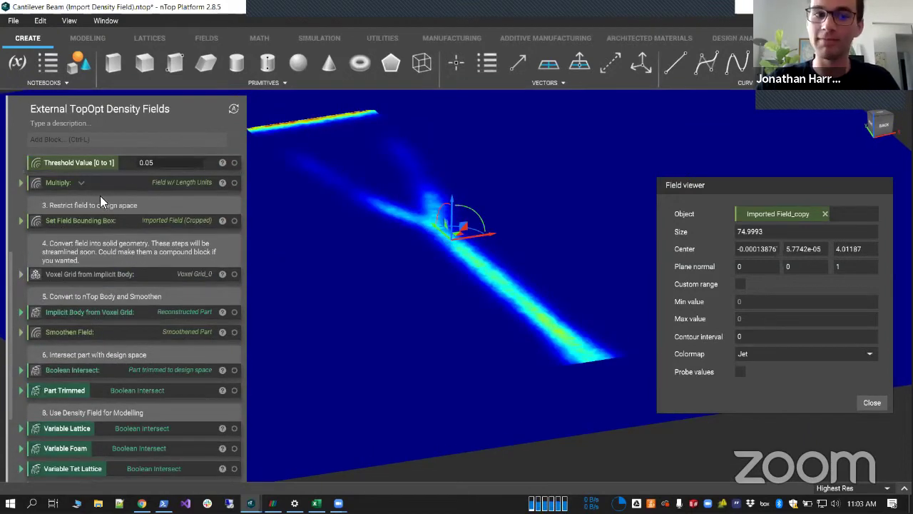
{"action": "left_click", "coordinate": [118, 392]}
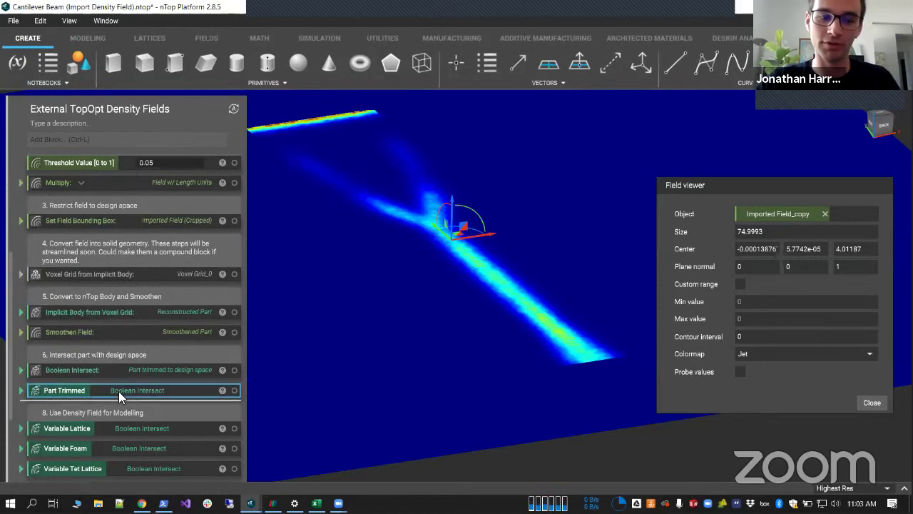
{"action": "key", "text": "v"}
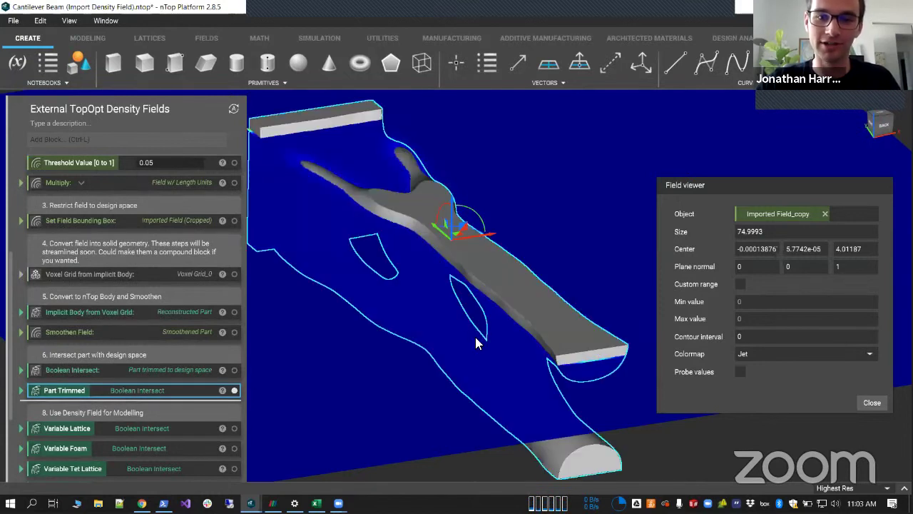
{"action": "right_click_drag", "start_coordinate": [475, 337], "coordinate": [453, 146]}
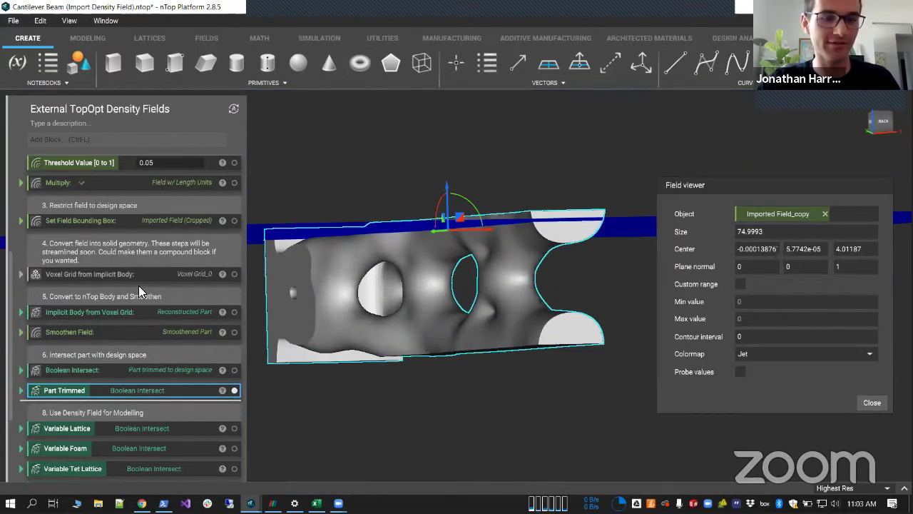
{"action": "right_click_drag", "start_coordinate": [414, 232], "coordinate": [439, 210]}
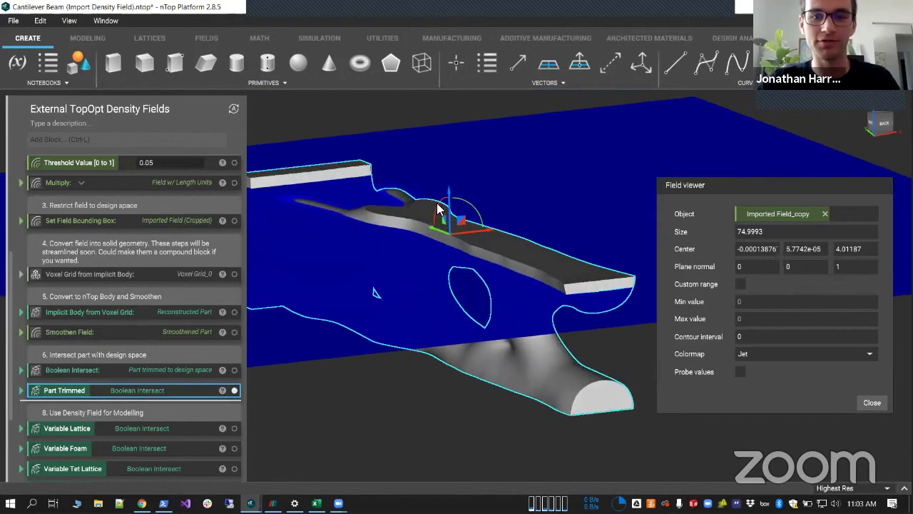
Step: Lower the section plane through the part to a Z center of about -0.19 and close the field viewer
{"action": "left_click_drag", "start_coordinate": [452, 196], "coordinate": [469, 288]}
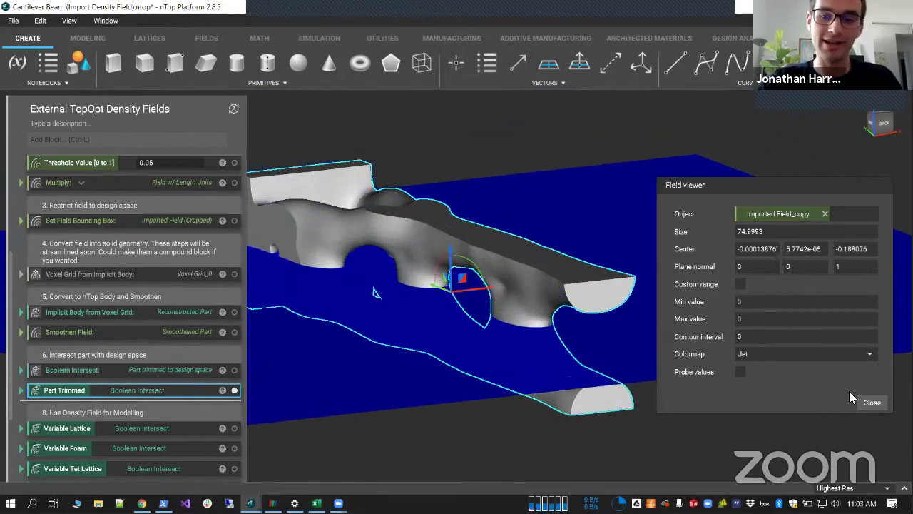
{"action": "left_click", "coordinate": [872, 402]}
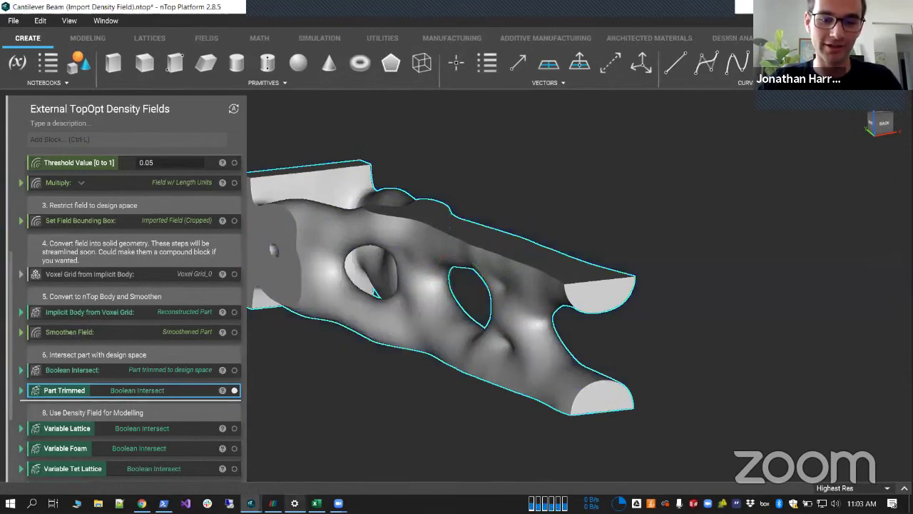
Step: Switch to ParaView to view the original point cloud for comparison and return to nTop Platform
{"action": "key", "text": "alt+Tab"}
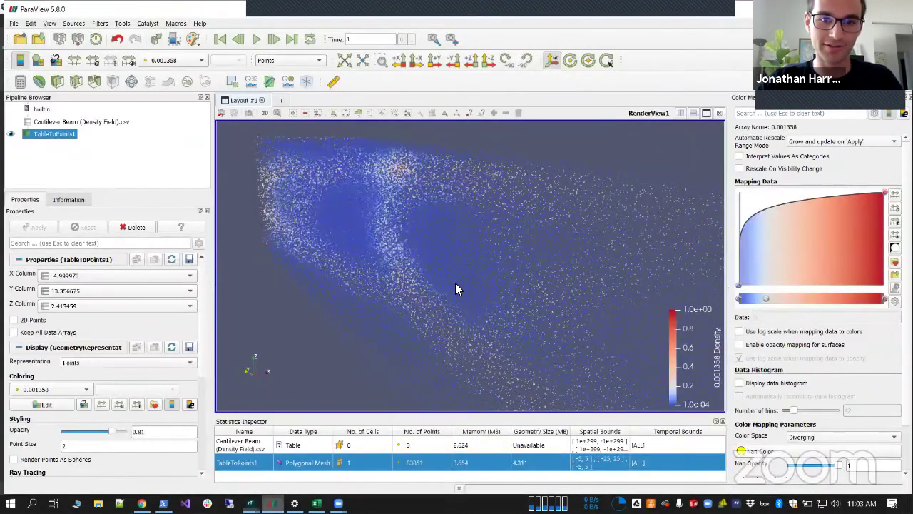
{"action": "left_click_drag", "start_coordinate": [482, 274], "coordinate": [458, 241]}
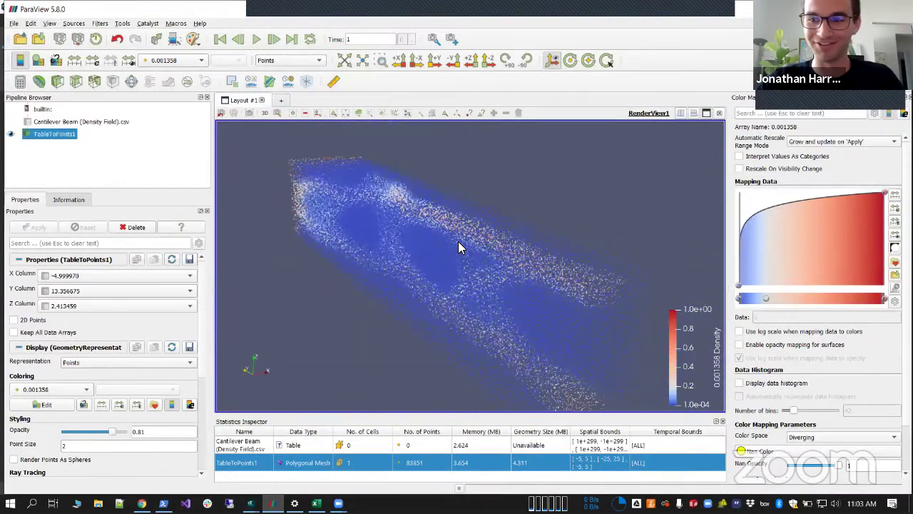
{"action": "key", "text": "alt+Tab"}
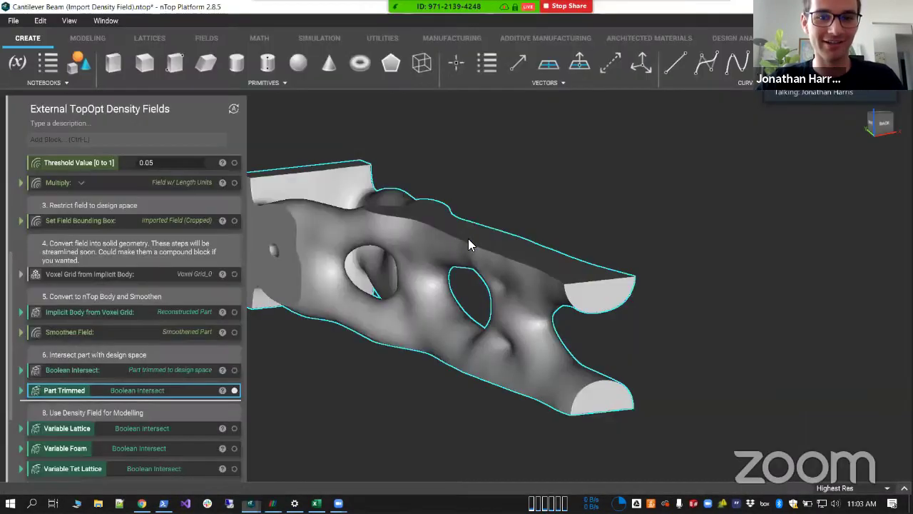
Step: Examine the reconstructed Part Trimmed body from several angles, including its openings and smoothed surfaces
{"action": "right_click_drag", "start_coordinate": [504, 251], "coordinate": [357, 242]}
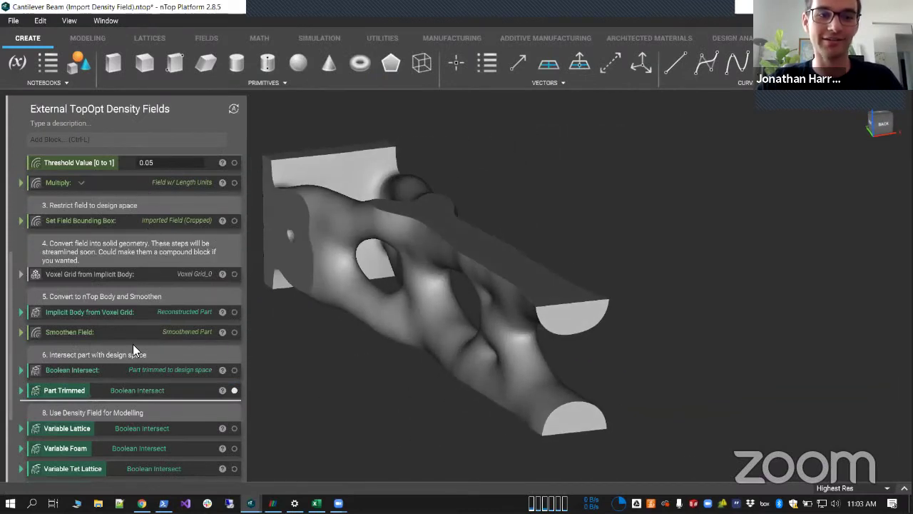
{"action": "left_click", "coordinate": [505, 358]}
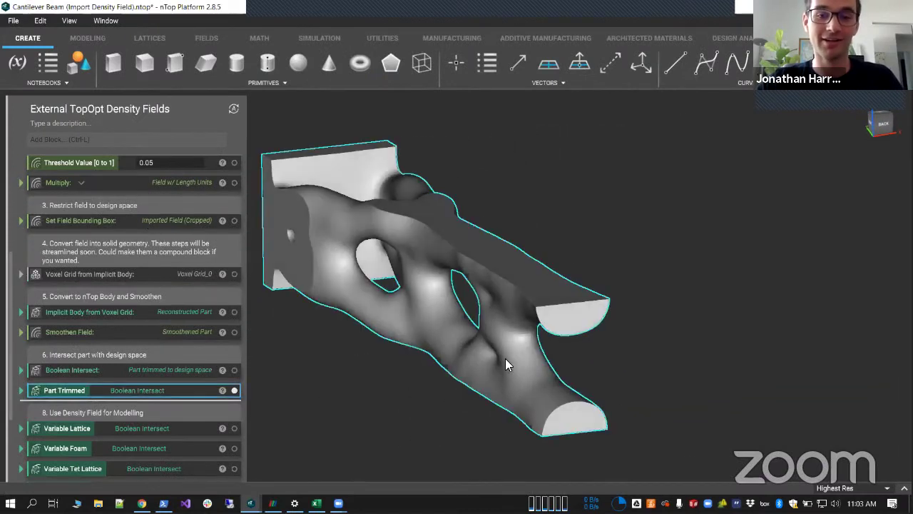
{"action": "left_click", "coordinate": [655, 319]}
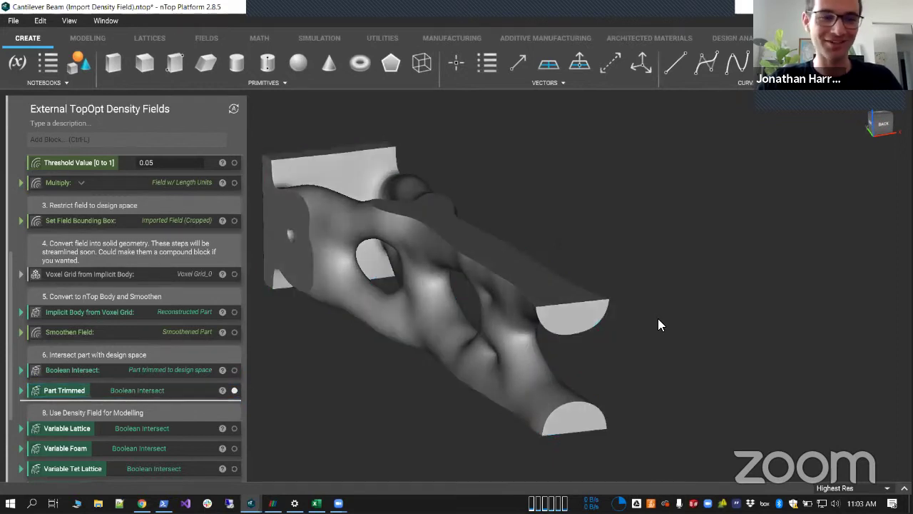
{"action": "scroll", "coordinate": [184, 373], "scroll_direction": "down", "scroll_amount": 2}
{"action": "left_click", "coordinate": [147, 331]}
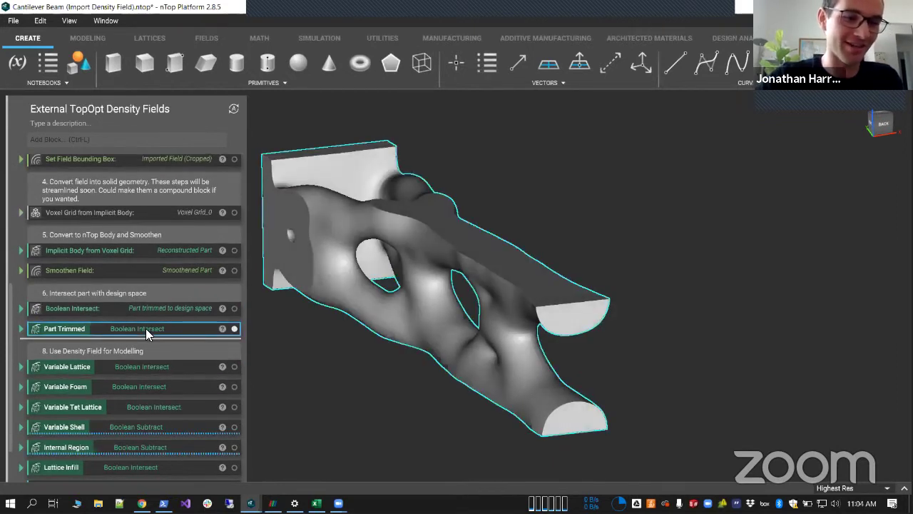
{"action": "scroll", "coordinate": [370, 334], "scroll_direction": "down", "scroll_amount": 1}
{"action": "middle_click_drag", "start_coordinate": [436, 299], "coordinate": [437, 318]}
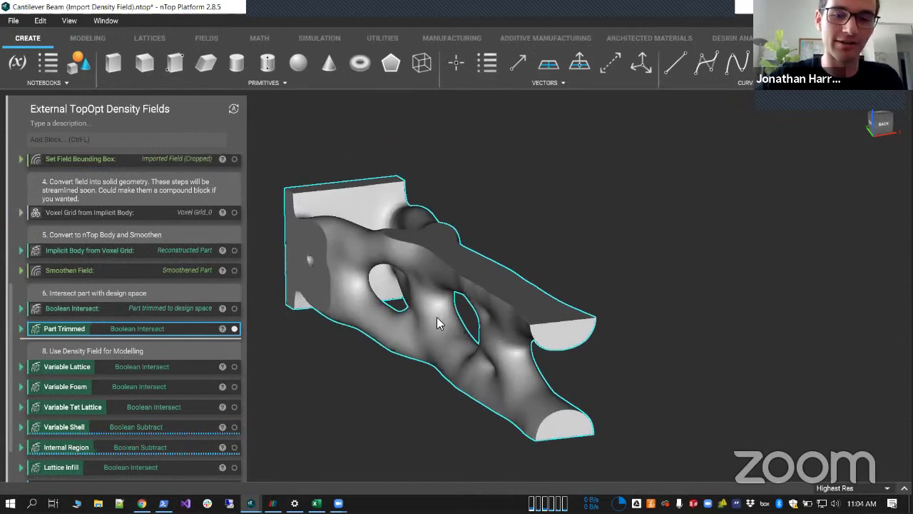
{"action": "left_click", "coordinate": [470, 314]}
{"action": "right_click_drag", "start_coordinate": [471, 312], "coordinate": [484, 294]}
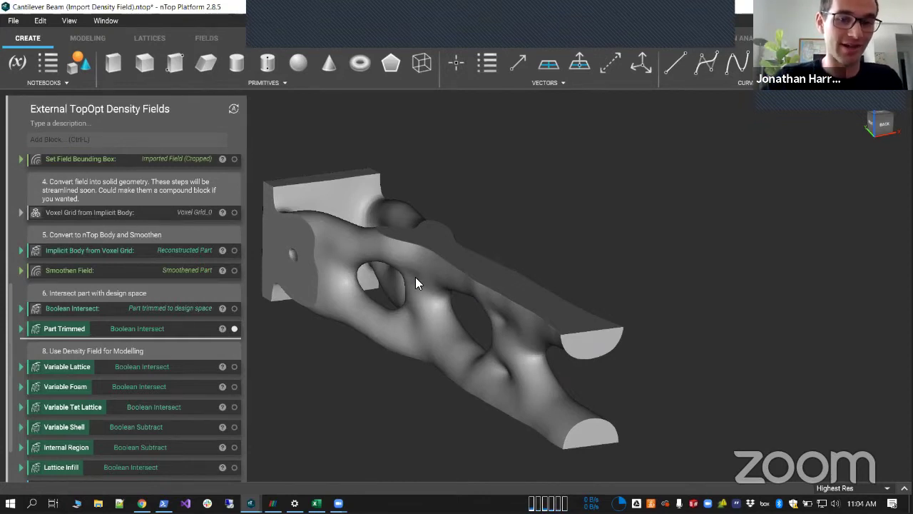
{"action": "middle_click_drag", "start_coordinate": [415, 276], "coordinate": [441, 244]}
Step: Open the field viewer on the Part Trimmed body and set its colormap to Jet
{"action": "left_click", "coordinate": [156, 330]}
{"action": "scroll", "coordinate": [151, 342], "scroll_direction": "down", "scroll_amount": 1}
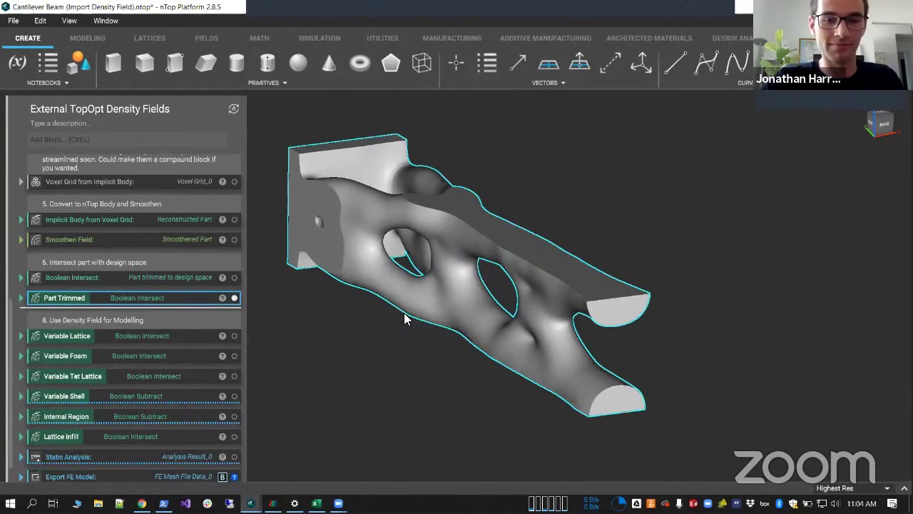
{"action": "key", "text": "f"}
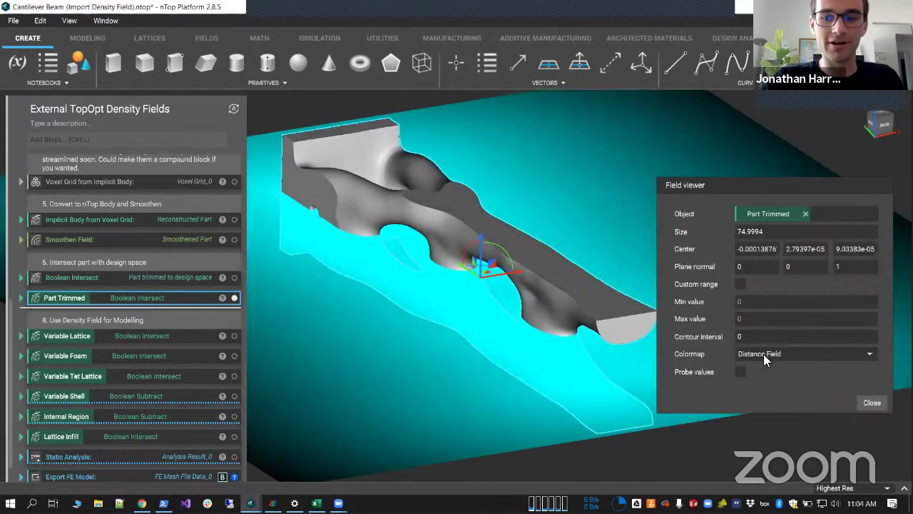
{"action": "left_click", "coordinate": [764, 354]}
{"action": "left_click", "coordinate": [774, 377]}
{"action": "left_click", "coordinate": [766, 336]}
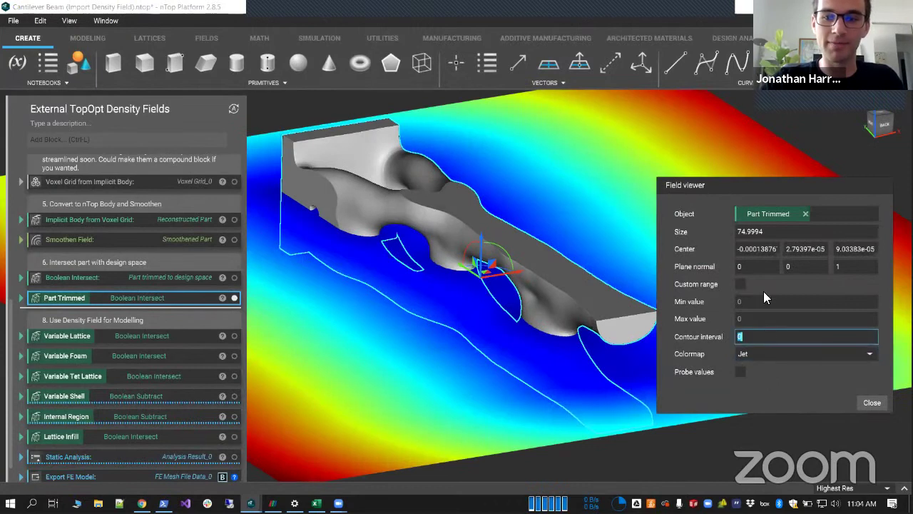
Step: Enable a custom range for the Part Trimmed field plot and set its maximum value to 5
{"action": "left_click", "coordinate": [741, 284]}
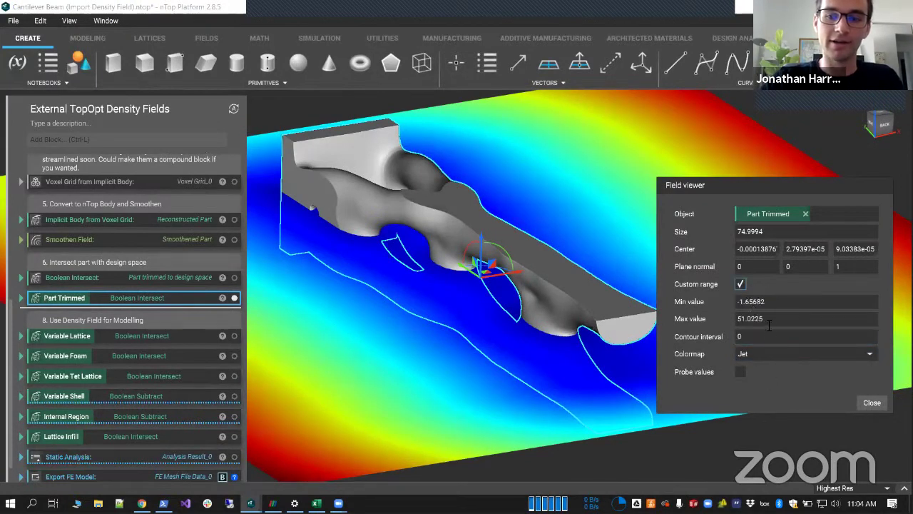
{"action": "left_click", "coordinate": [781, 321]}
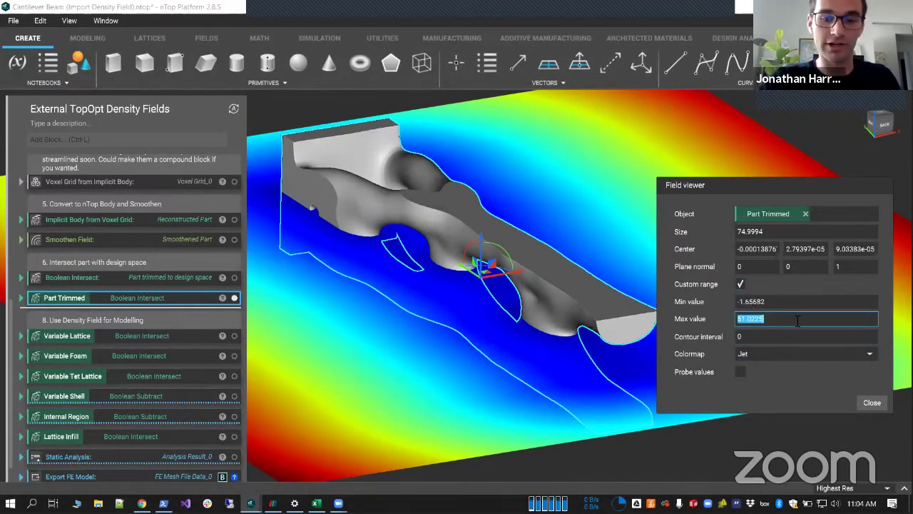
{"action": "type", "text": "5"}
{"action": "right_click_drag", "start_coordinate": [632, 327], "coordinate": [631, 364]}
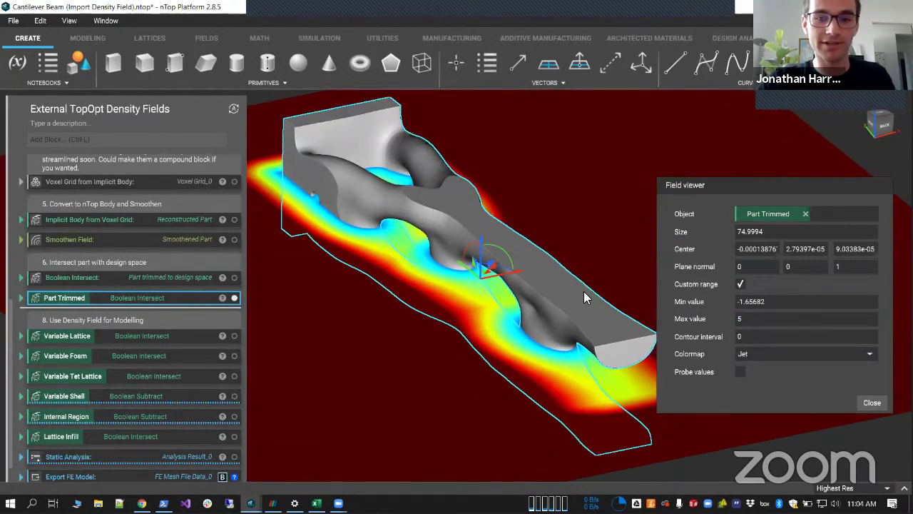
{"action": "key", "text": "h"}
{"action": "scroll", "coordinate": [582, 315], "scroll_direction": "up", "scroll_amount": 5}
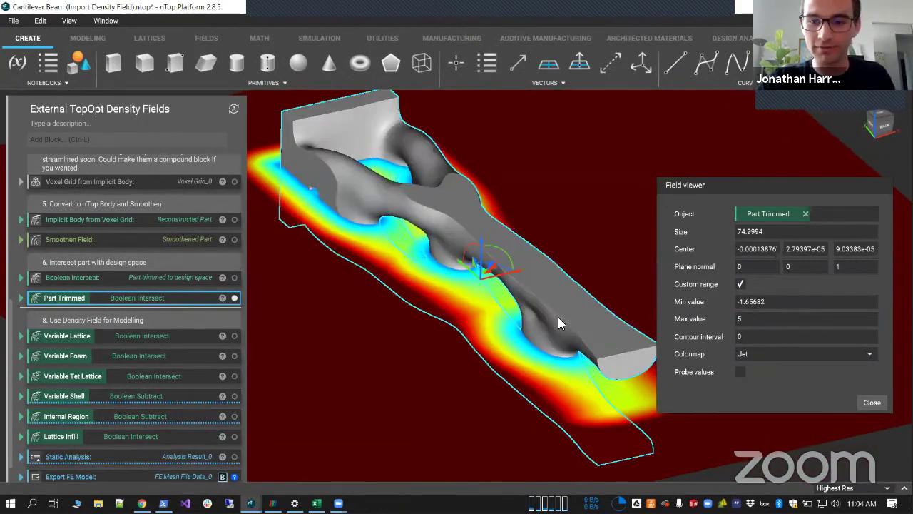
Step: Set the field plot's contour interval to 1 and inspect the contours around the part
{"action": "left_click", "coordinate": [742, 336]}
{"action": "type", "text": "1"}
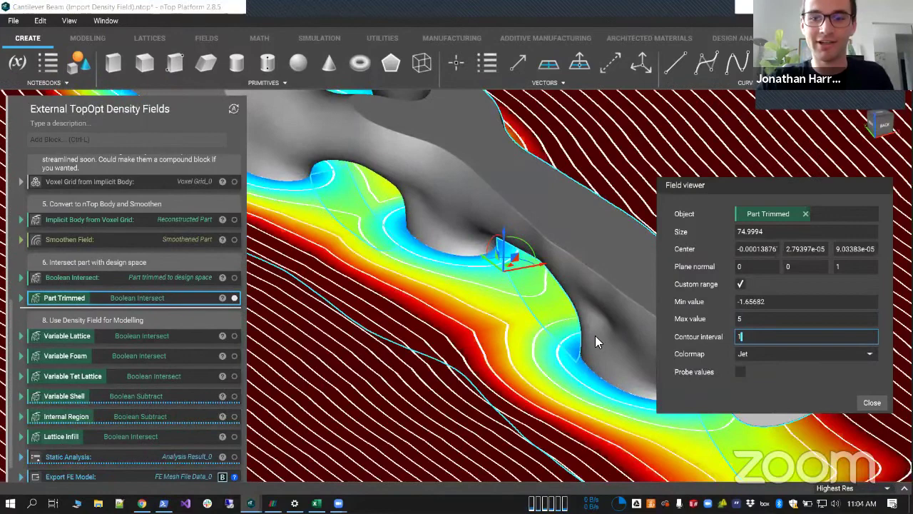
{"action": "right_click_drag", "start_coordinate": [591, 311], "coordinate": [389, 335]}
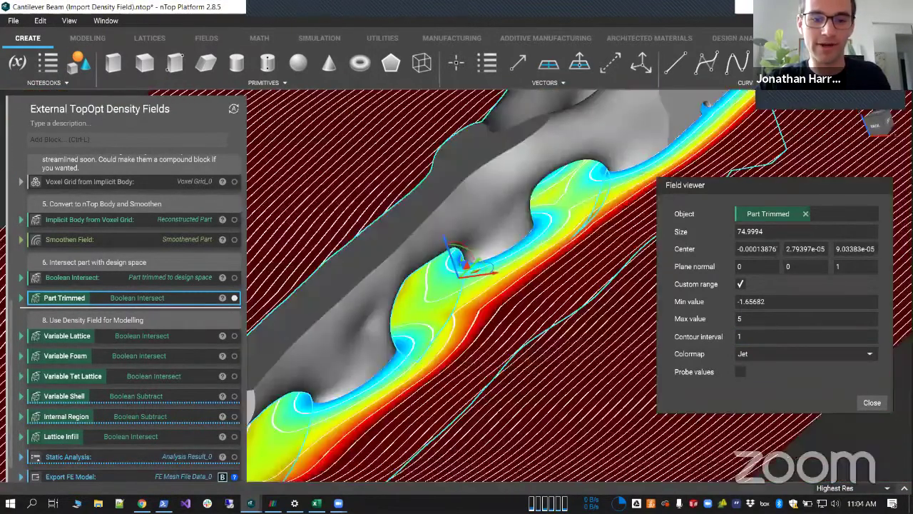
Step: Check the original point cloud in ParaView, return to nTop Platform and close the field viewer
{"action": "key", "text": "alt+Tab"}
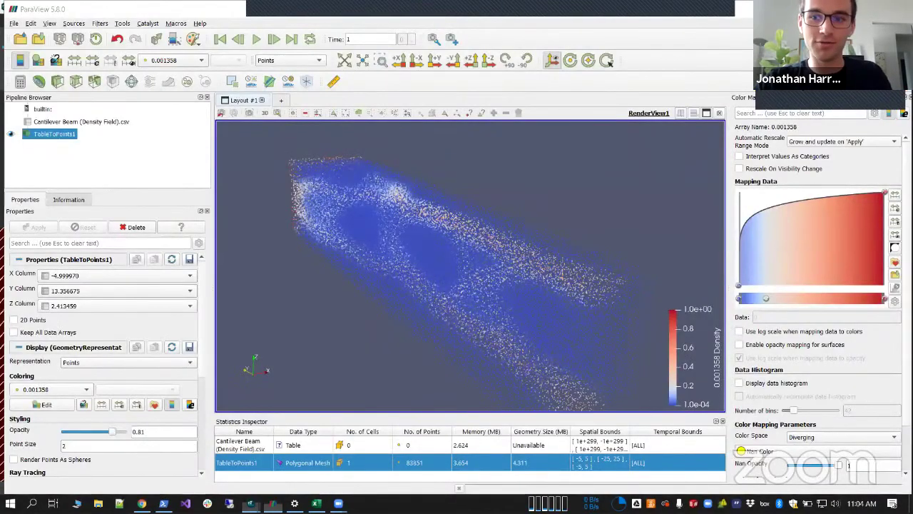
{"action": "key", "text": "alt+Tab"}
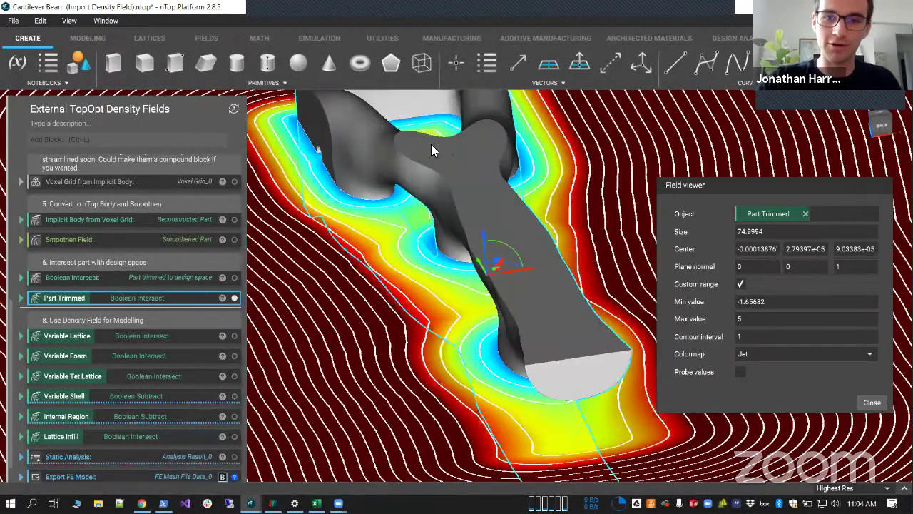
{"action": "left_click", "coordinate": [872, 402]}
{"action": "right_click_drag", "start_coordinate": [580, 360], "coordinate": [425, 174]}
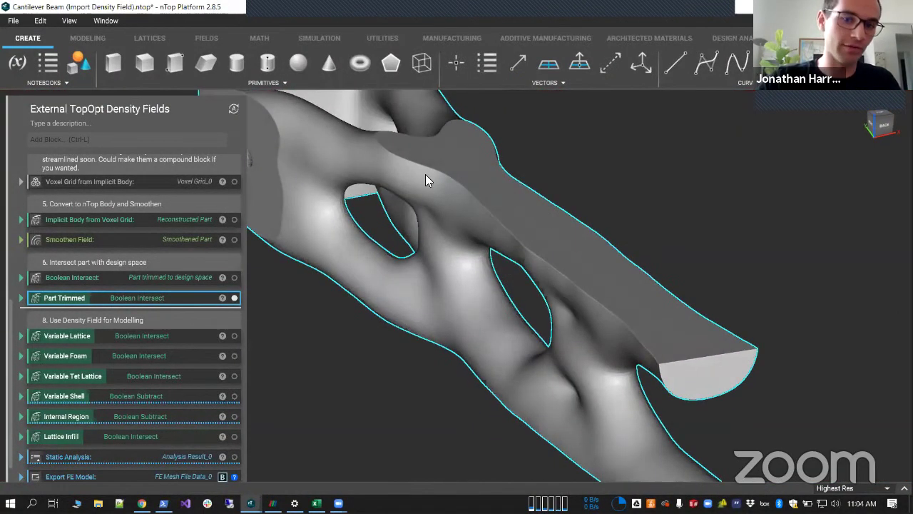
Step: Isolate the Variable Lattice body and inspect how its strut thickness varies at the beam's end face
{"action": "left_click", "coordinate": [158, 336]}
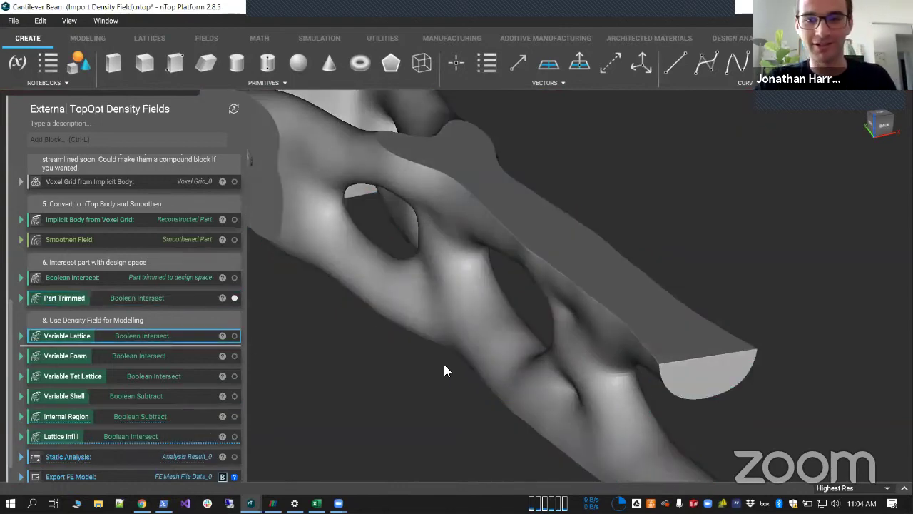
{"action": "key", "text": "i"}
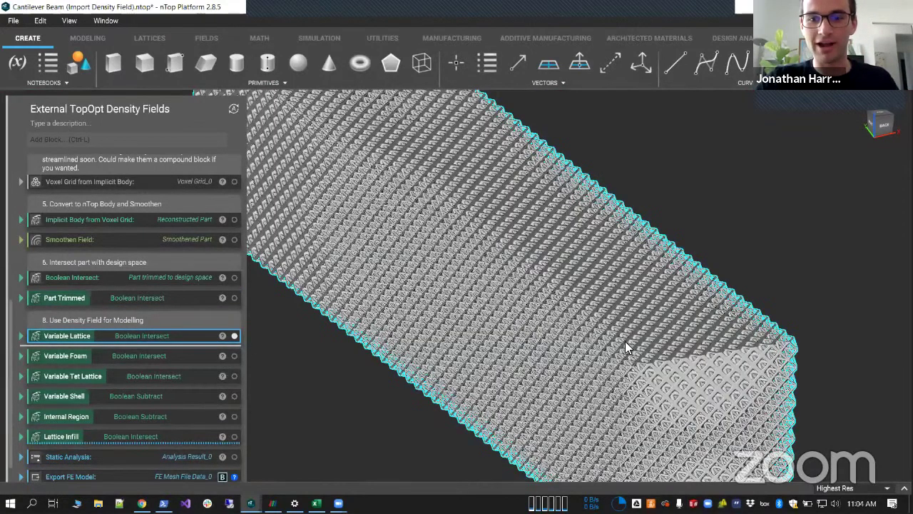
{"action": "scroll", "coordinate": [625, 341], "scroll_direction": "down", "scroll_amount": 3}
{"action": "right_click_drag", "start_coordinate": [625, 342], "coordinate": [658, 347]}
{"action": "scroll", "coordinate": [714, 322], "scroll_direction": "up", "scroll_amount": 4}
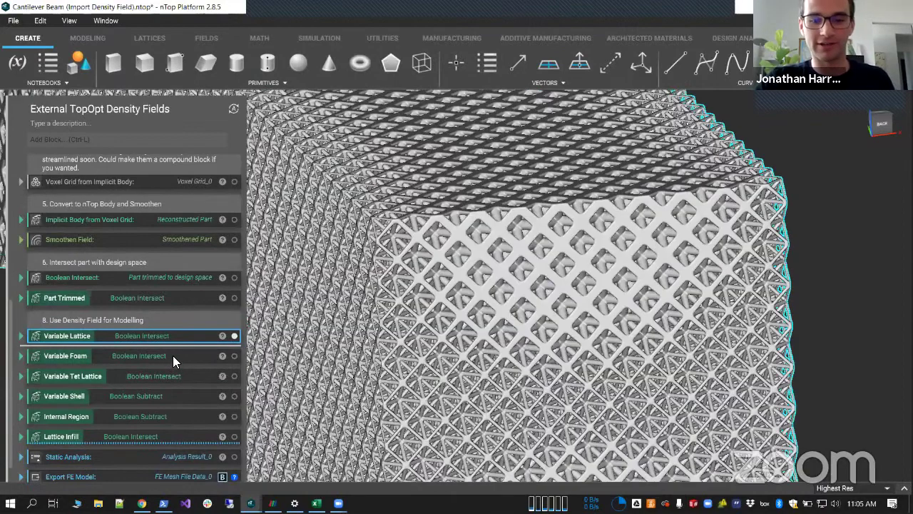
Step: Isolate the Variable Foam body and inspect its cell structure up close at the beam's end face
{"action": "left_click", "coordinate": [166, 355]}
{"action": "key", "text": "ctrl+h"}
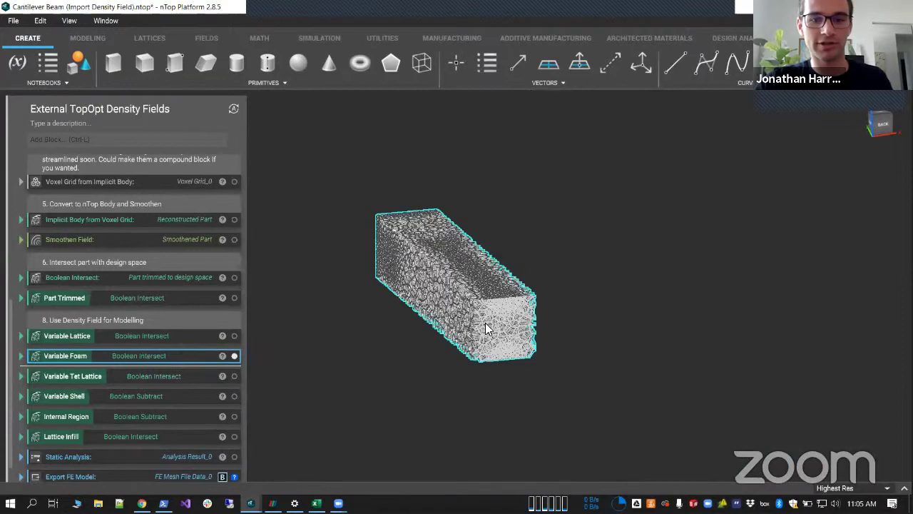
{"action": "scroll", "coordinate": [488, 324], "scroll_direction": "up", "scroll_amount": 2}
{"action": "scroll", "coordinate": [497, 316], "scroll_direction": "down", "scroll_amount": 7}
{"action": "scroll", "coordinate": [503, 317], "scroll_direction": "up", "scroll_amount": 5}
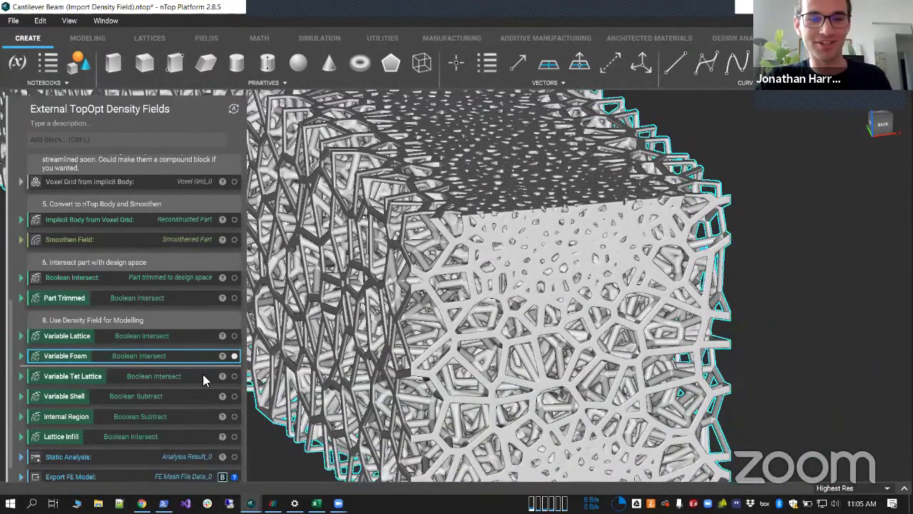
{"action": "left_click", "coordinate": [234, 355]}
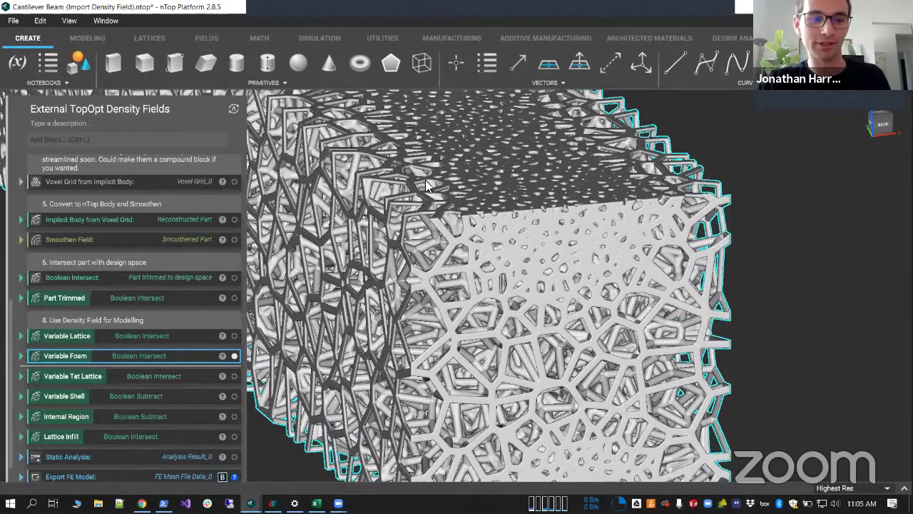
Step: Isolate the Part Trimmed body again and view the whole part
{"action": "left_click", "coordinate": [191, 393]}
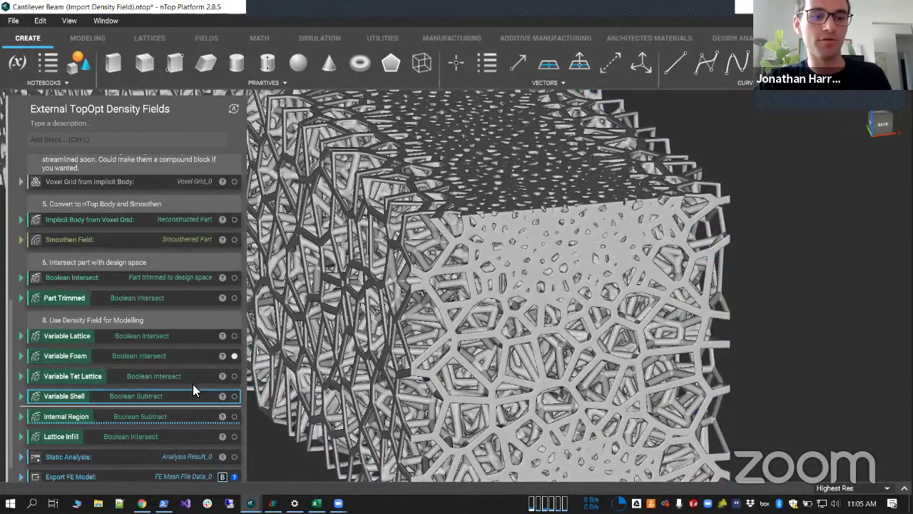
{"action": "left_click", "coordinate": [201, 297]}
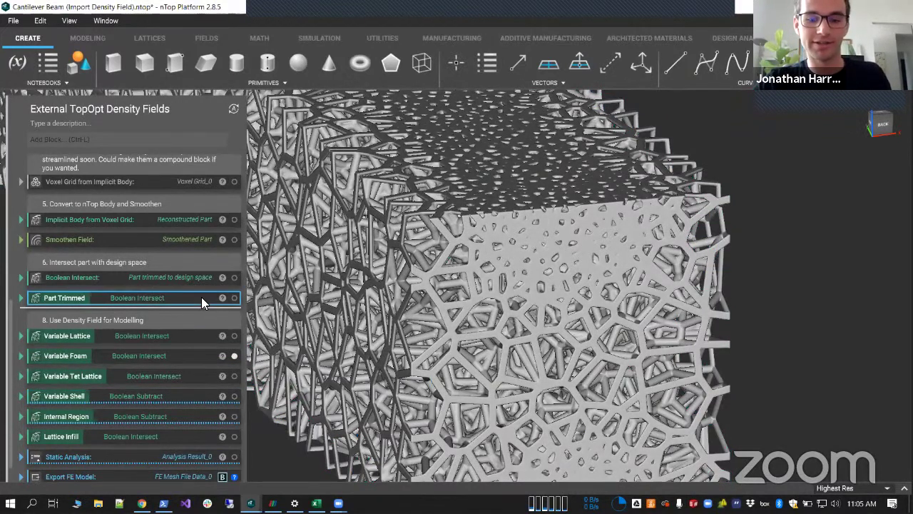
{"action": "scroll", "coordinate": [464, 378], "scroll_direction": "down", "scroll_amount": 5}
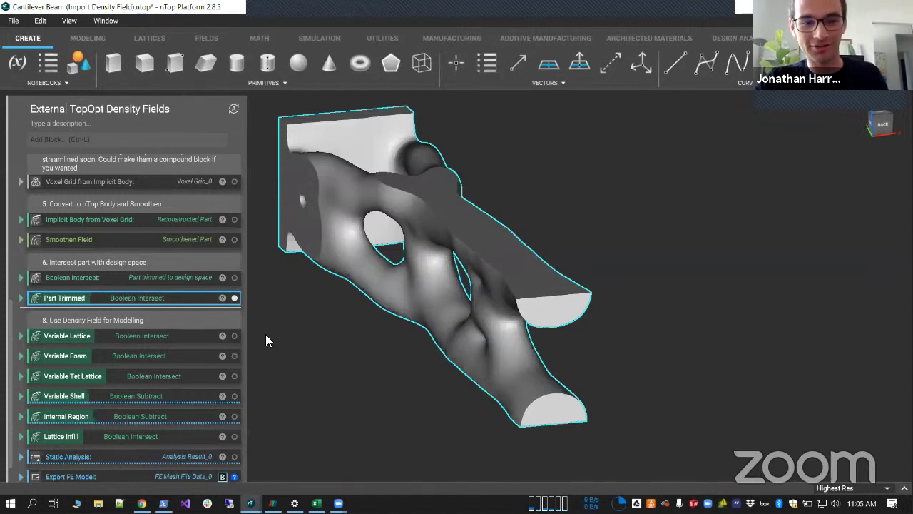
{"action": "left_click", "coordinate": [235, 298]}
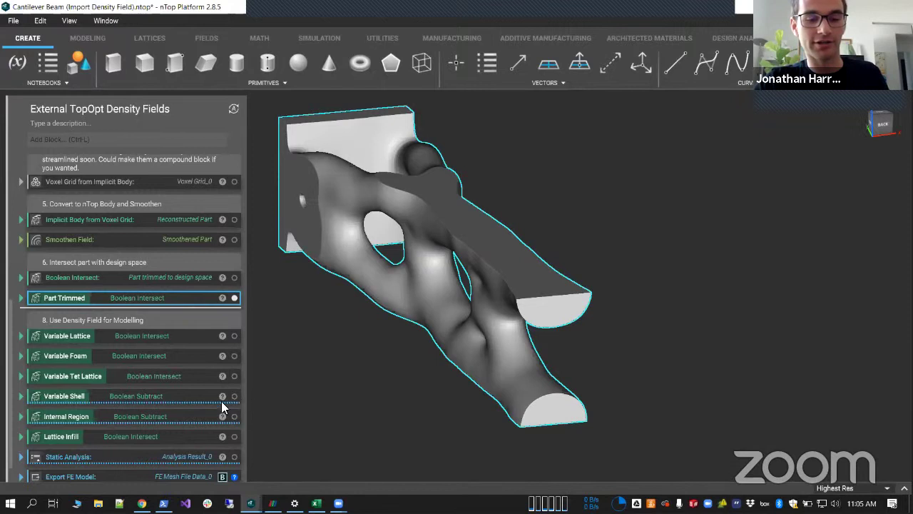
Step: Display only the Variable Shell body and section it horizontally at a Z center of about -2.08 to expose its walls
{"action": "left_click", "coordinate": [194, 398]}
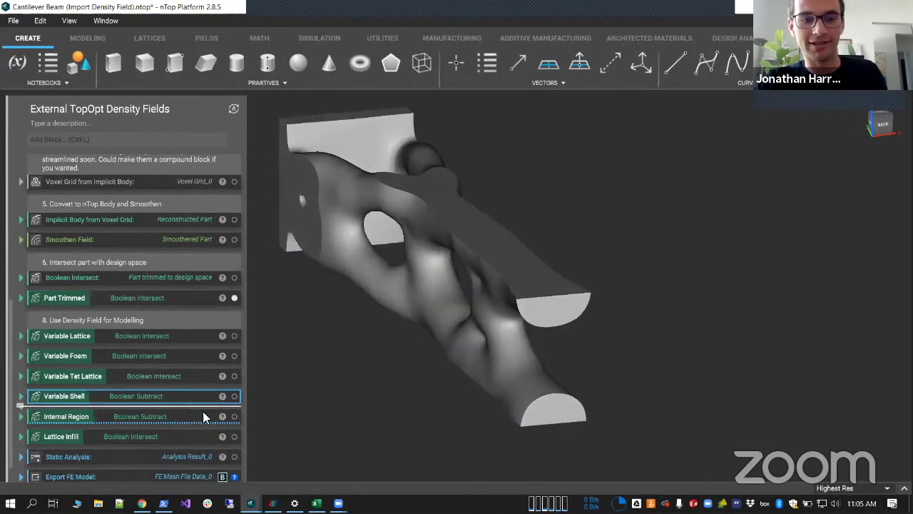
{"action": "left_click", "coordinate": [234, 396]}
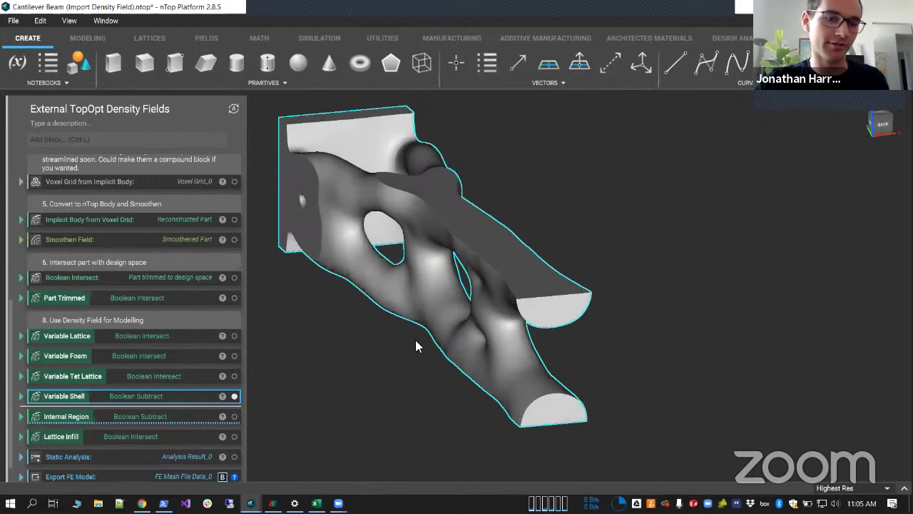
{"action": "key", "text": "x"}
{"action": "right_click_drag", "start_coordinate": [402, 310], "coordinate": [534, 298]}
{"action": "mouse_move", "coordinate": [528, 303]}
{"action": "left_mouse_down"}
{"action": "mouse_move", "coordinate": [535, 336]}
{"action": "mouse_move", "coordinate": [535, 315]}
{"action": "left_mouse_up"}
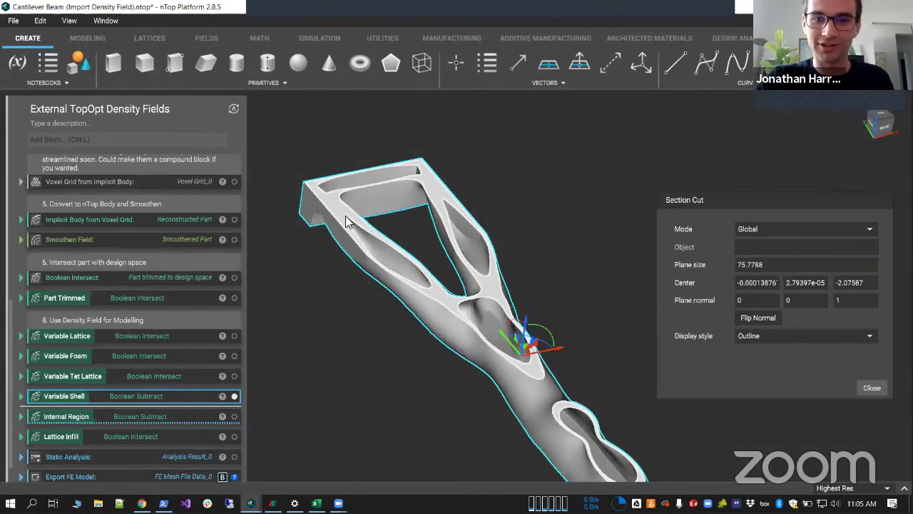
Step: Display the Static Analysis Von Mises stress results over the sectioned Variable Shell
{"action": "left_click", "coordinate": [147, 458]}
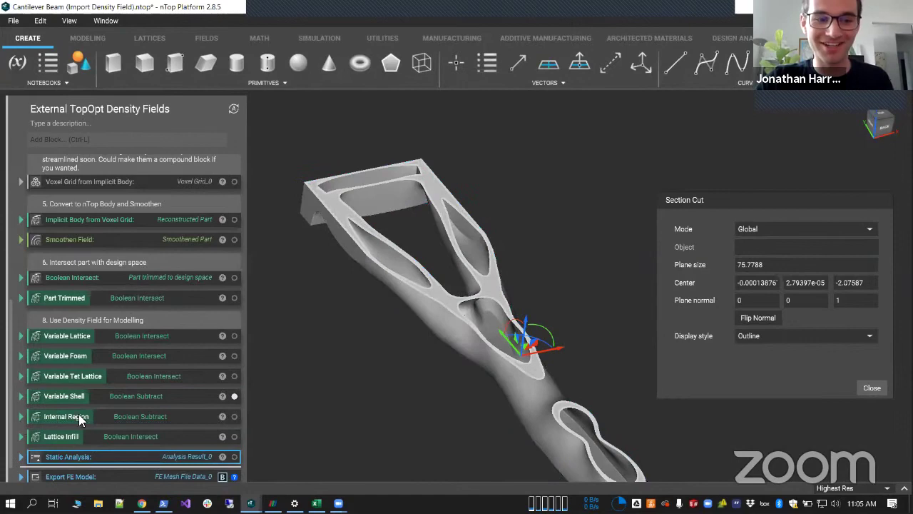
{"action": "middle_click_drag", "start_coordinate": [523, 284], "coordinate": [487, 254]}
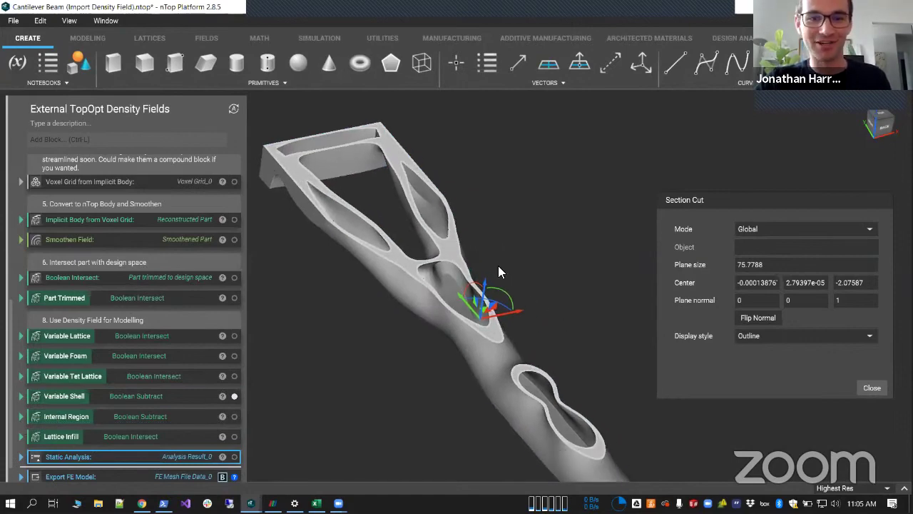
{"action": "key", "text": "v"}
{"action": "right_click_drag", "start_coordinate": [545, 266], "coordinate": [366, 245]}
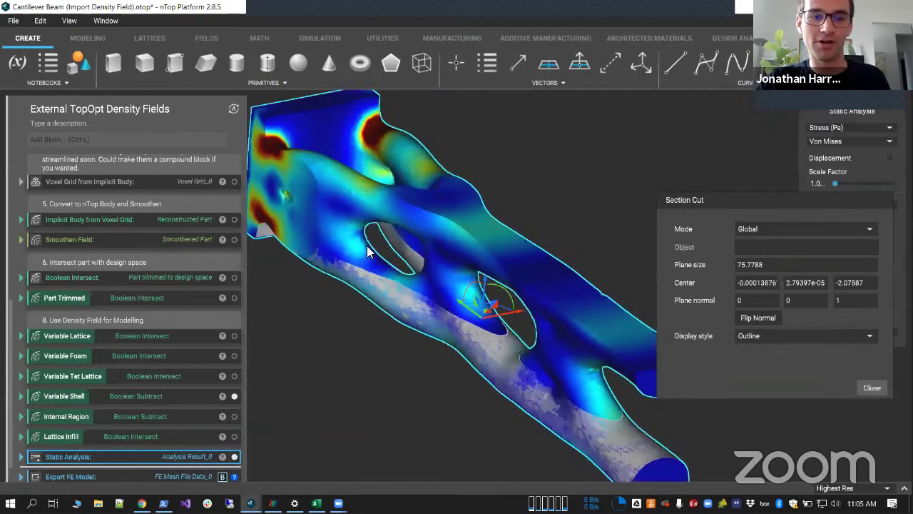
Step: Expand the Variable Shell block and review its offset distance ramp alongside the stress distribution
{"action": "left_click", "coordinate": [20, 396]}
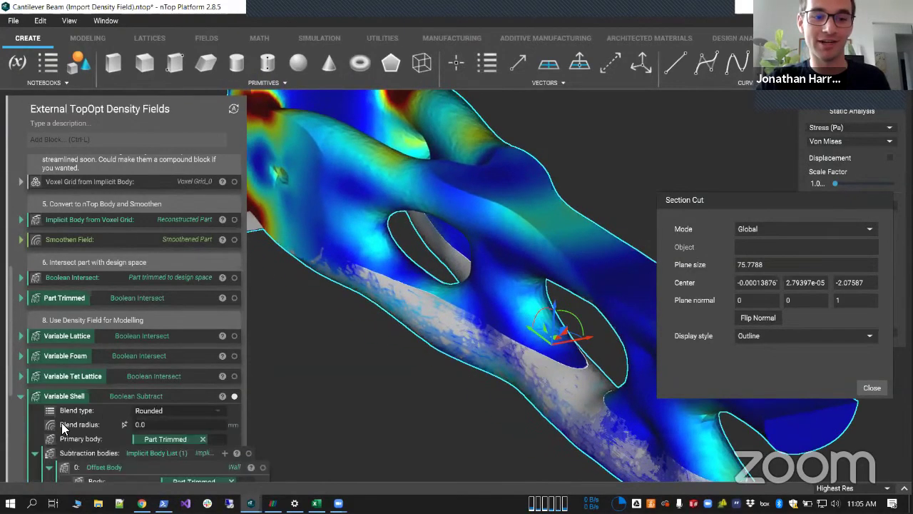
{"action": "scroll", "coordinate": [63, 427], "scroll_direction": "down", "scroll_amount": 3}
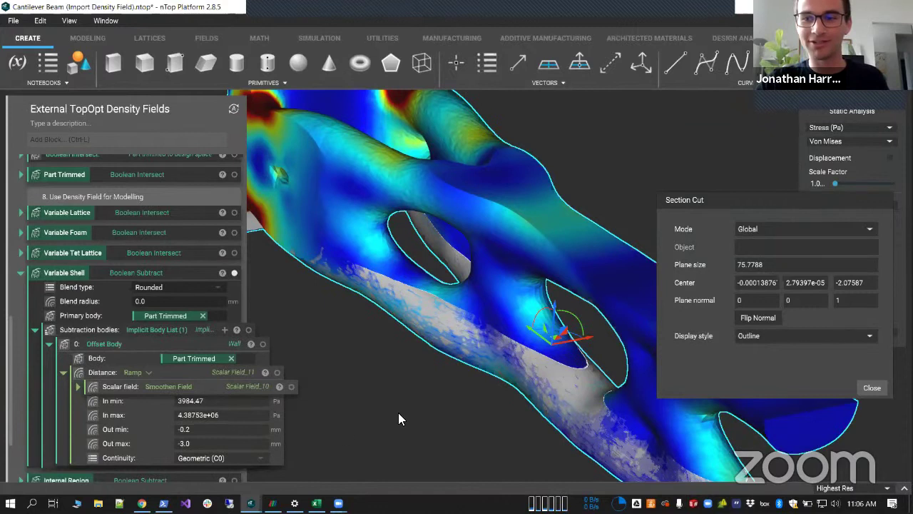
{"action": "middle_click_drag", "start_coordinate": [350, 260], "coordinate": [406, 299]}
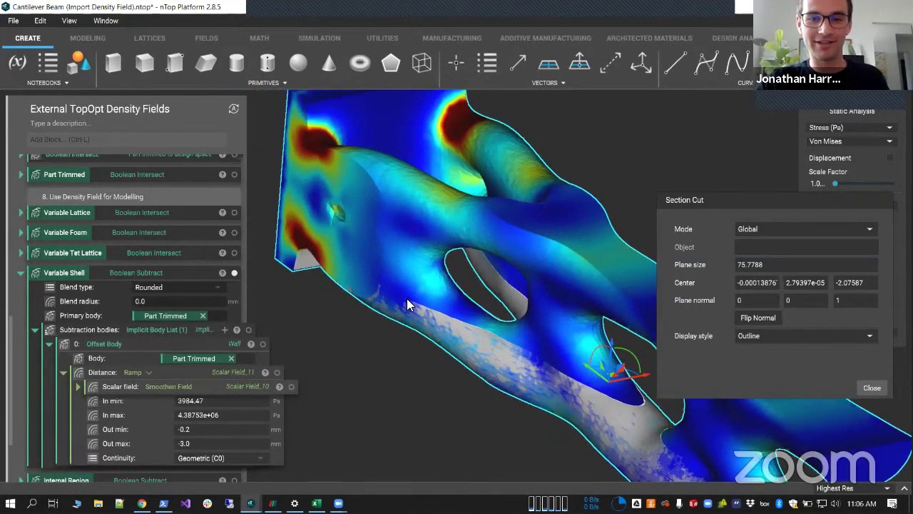
{"action": "middle_click_drag", "start_coordinate": [451, 274], "coordinate": [398, 259]}
Step: Hide the stress results and raise the section plane through the Variable Shell to a Z center of about 2.40
{"action": "left_click", "coordinate": [420, 271]}
{"action": "right_click_drag", "start_coordinate": [418, 271], "coordinate": [604, 344]}
{"action": "left_click_drag", "start_coordinate": [585, 351], "coordinate": [584, 275]}
Step: Switch to ParaView to look at the density point cloud and return to the Variable Shell settings in nTop Platform
{"action": "left_click", "coordinate": [272, 503]}
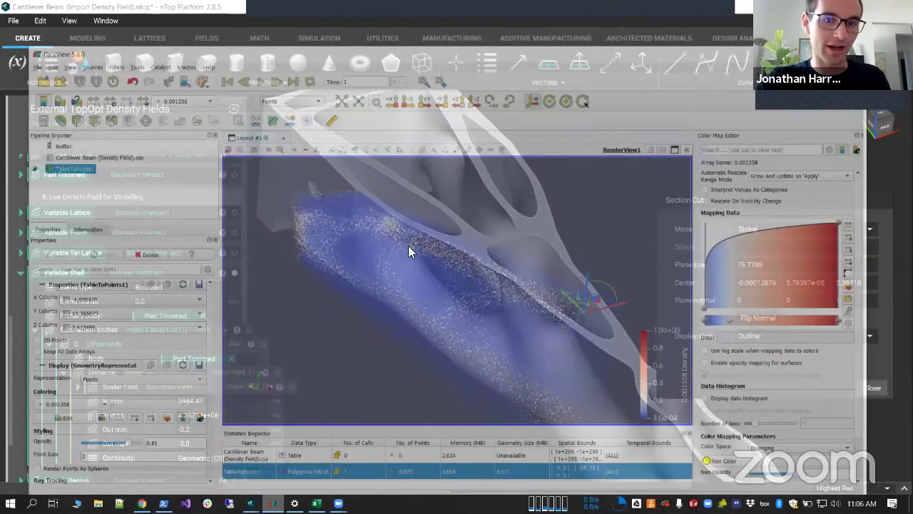
{"action": "left_click_drag", "start_coordinate": [408, 246], "coordinate": [665, 164]}
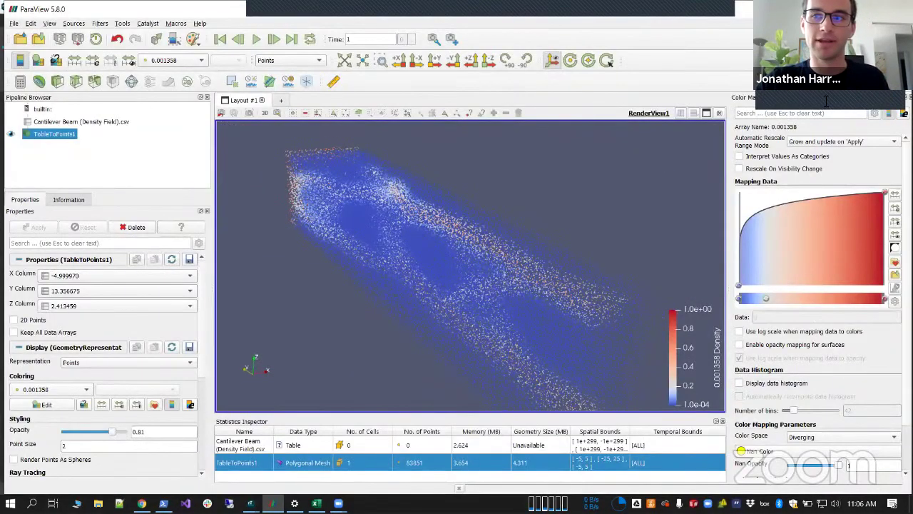
{"action": "key", "text": "alt+Tab"}
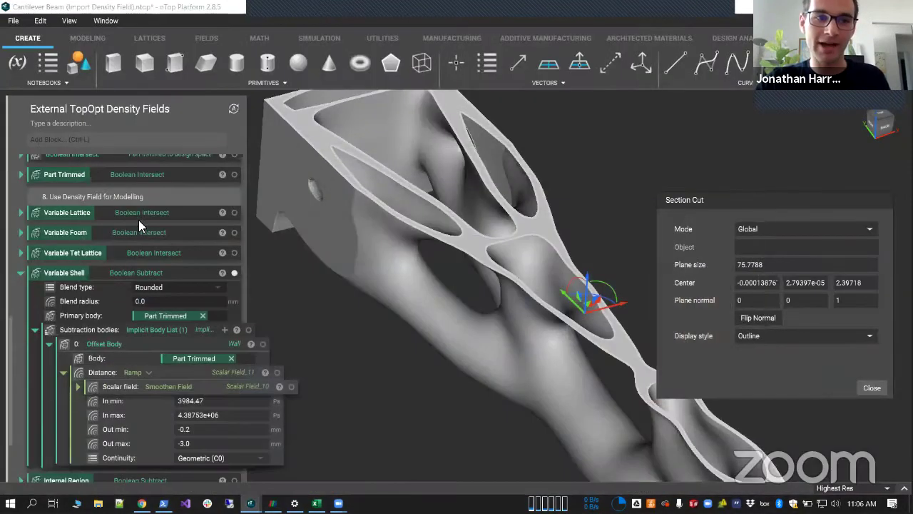
{"action": "scroll", "coordinate": [138, 215], "scroll_direction": "up", "scroll_amount": 1}
{"action": "scroll", "coordinate": [140, 242], "scroll_direction": "down", "scroll_amount": 3}
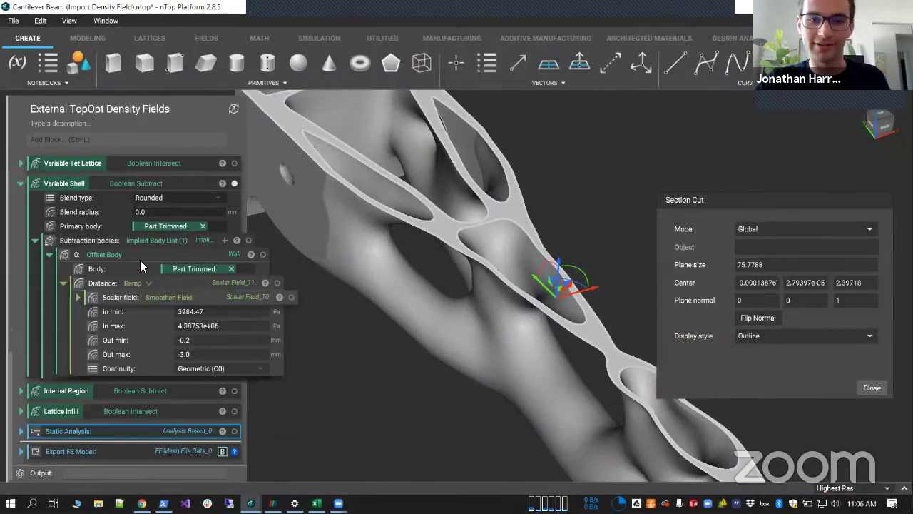
Step: Display the Lattice Infill together with the sectioned Variable Shell and examine the lattice along the cut beam
{"action": "left_click", "coordinate": [347, 213]}
{"action": "left_click", "coordinate": [431, 265]}
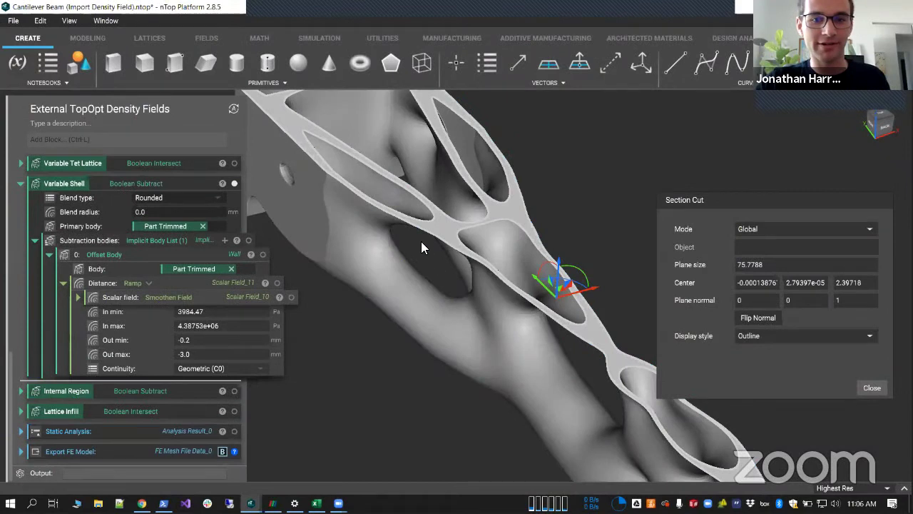
{"action": "middle_click_drag", "start_coordinate": [421, 242], "coordinate": [404, 226]}
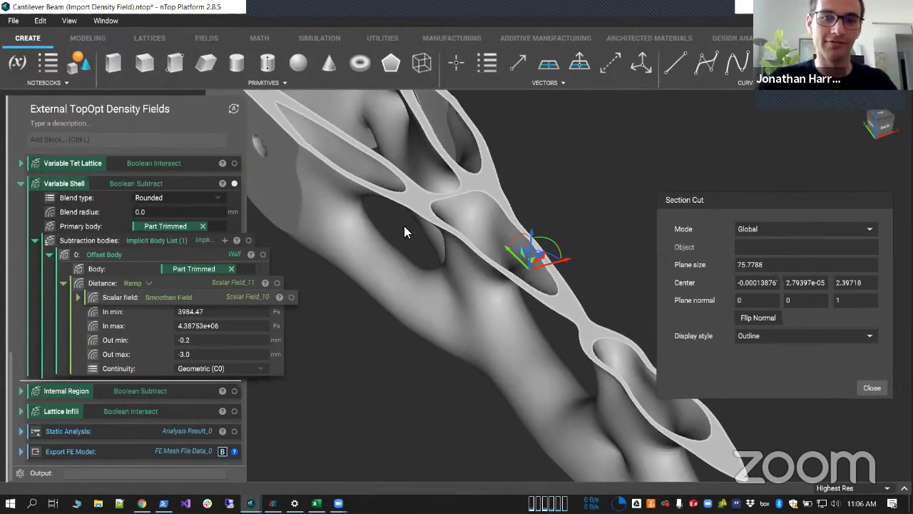
{"action": "middle_click_drag", "start_coordinate": [468, 241], "coordinate": [458, 233]}
{"action": "right_click_drag", "start_coordinate": [458, 233], "coordinate": [394, 255]}
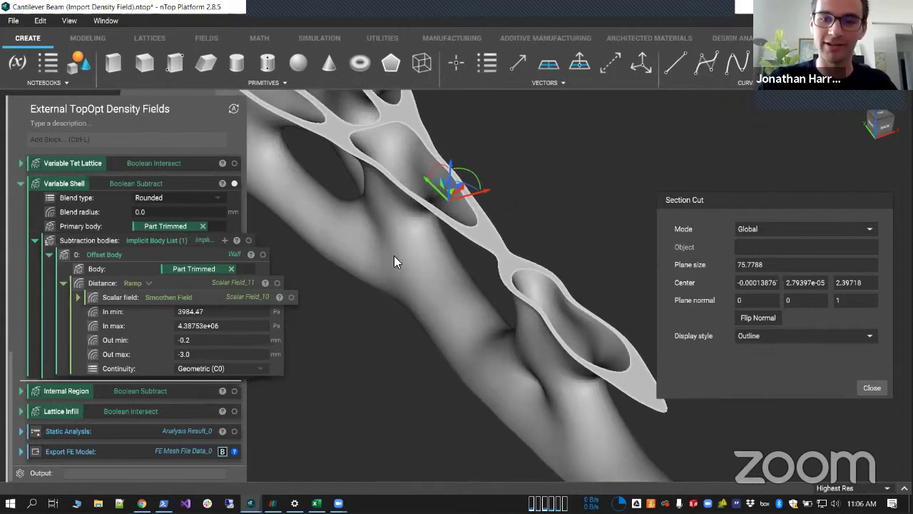
{"action": "left_click", "coordinate": [194, 415]}
{"action": "left_click", "coordinate": [234, 411]}
{"action": "right_click_drag", "start_coordinate": [333, 401], "coordinate": [471, 317]}
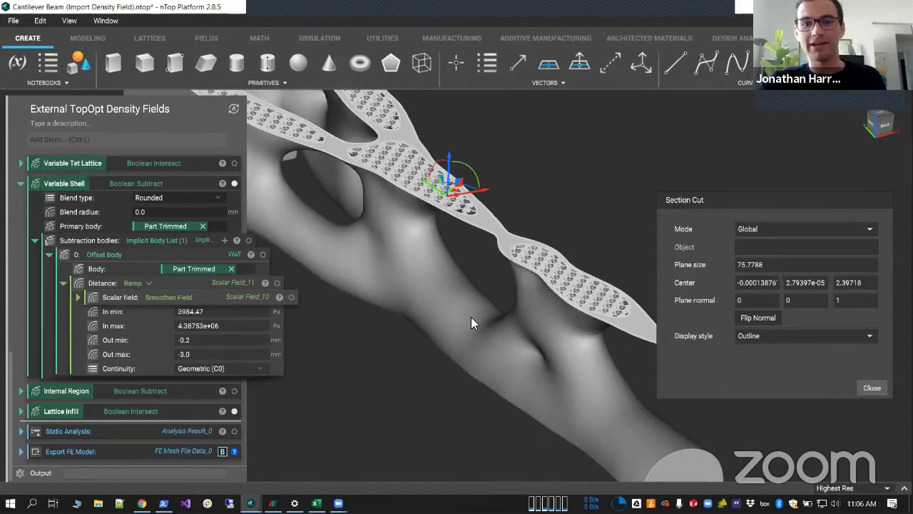
{"action": "middle_click_drag", "start_coordinate": [459, 287], "coordinate": [487, 324]}
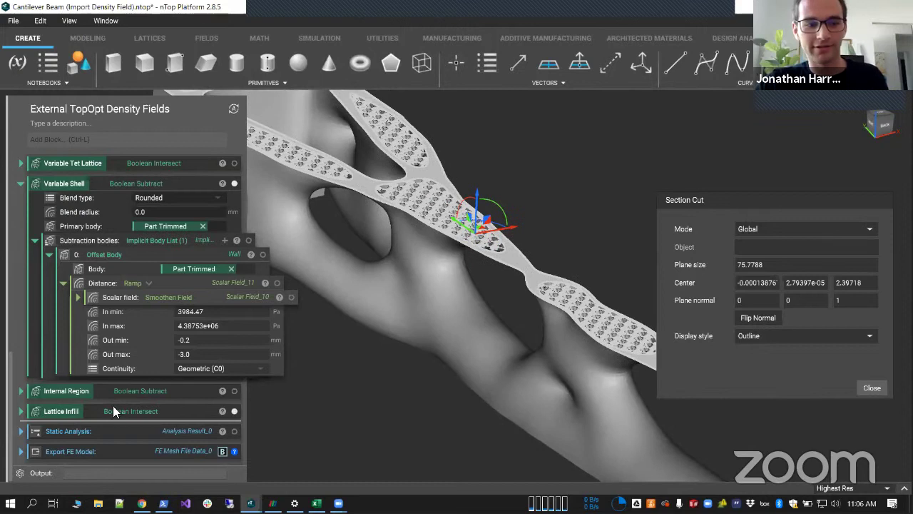
{"action": "scroll", "coordinate": [377, 398], "scroll_direction": "down", "scroll_amount": 3}
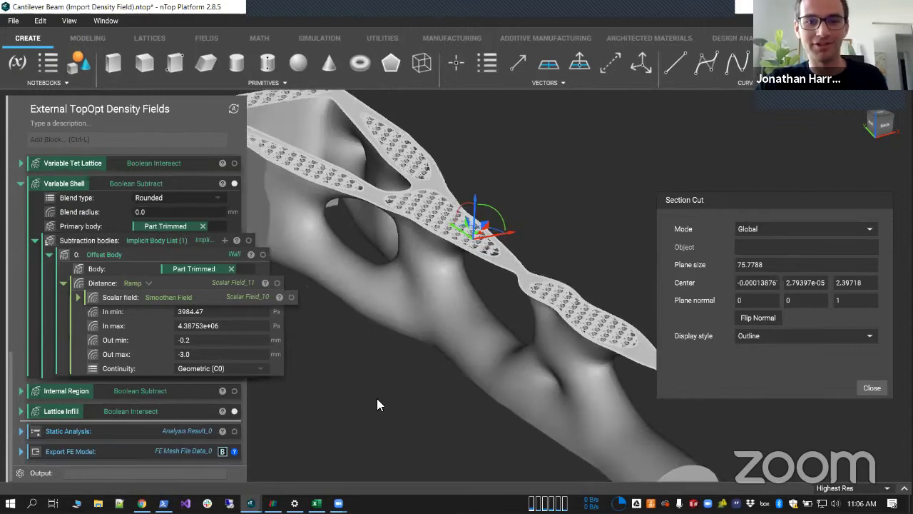
{"action": "middle_click_drag", "start_coordinate": [427, 391], "coordinate": [456, 406]}
{"action": "right_click_drag", "start_coordinate": [406, 377], "coordinate": [404, 404]}
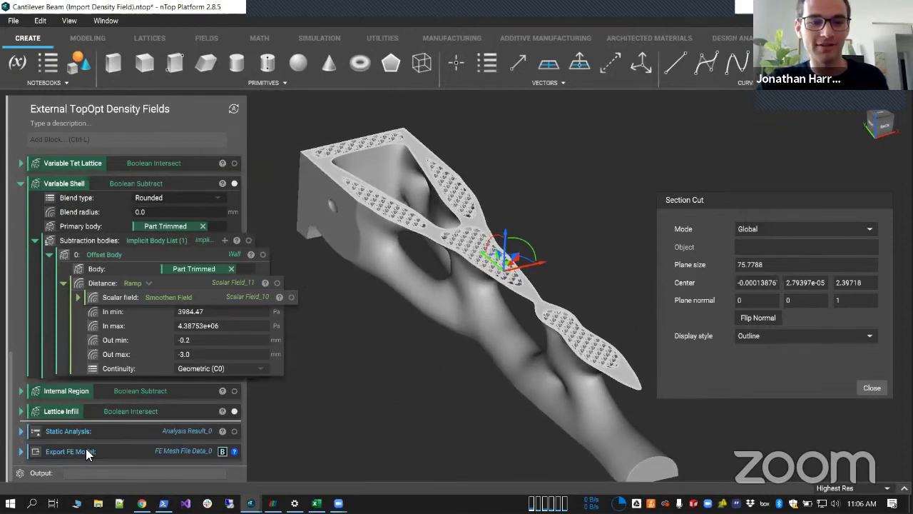
Step: Expand the Export FE Model block, review the file formats available for its export path, and cancel without choosing one
{"action": "left_click", "coordinate": [21, 451]}
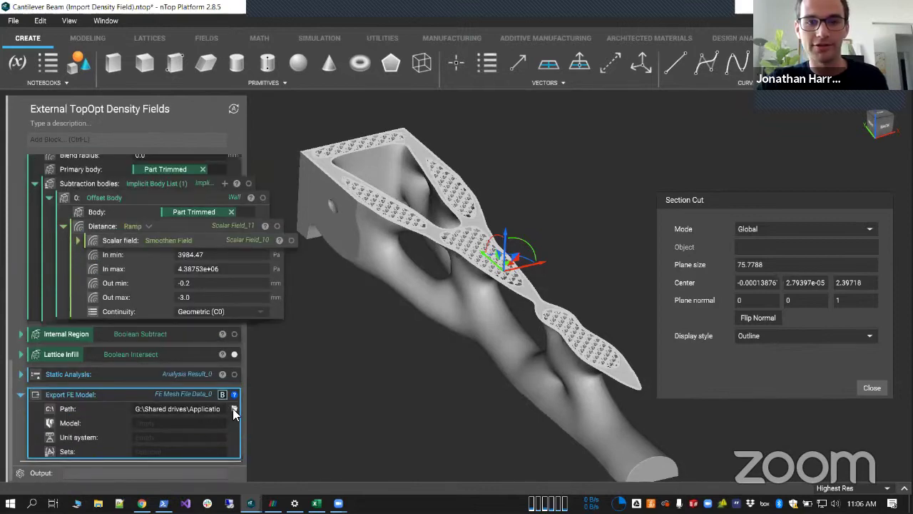
{"action": "left_click", "coordinate": [235, 409]}
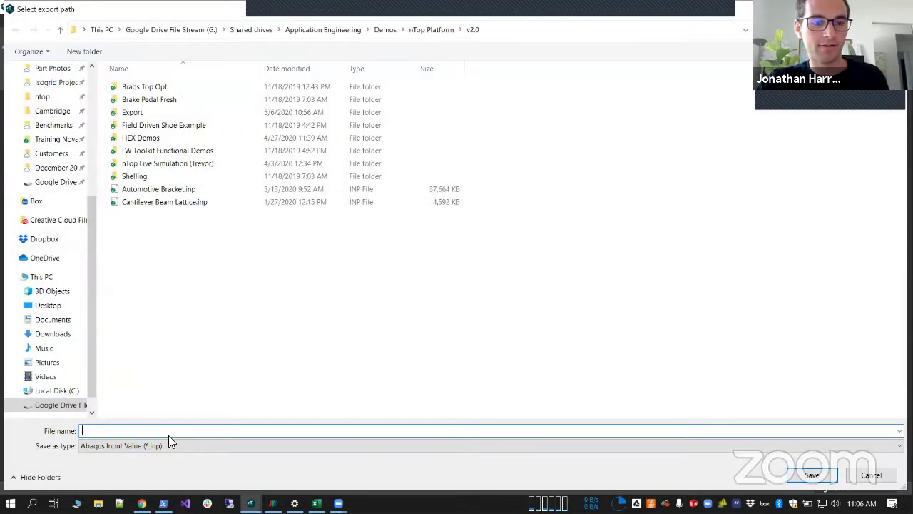
{"action": "left_click", "coordinate": [173, 444]}
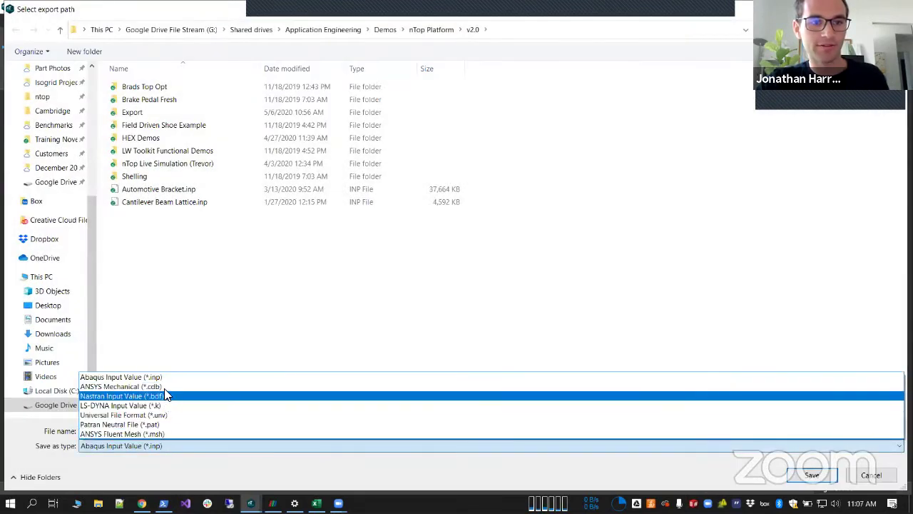
{"action": "left_click", "coordinate": [864, 477]}
{"action": "left_click", "coordinate": [868, 475]}
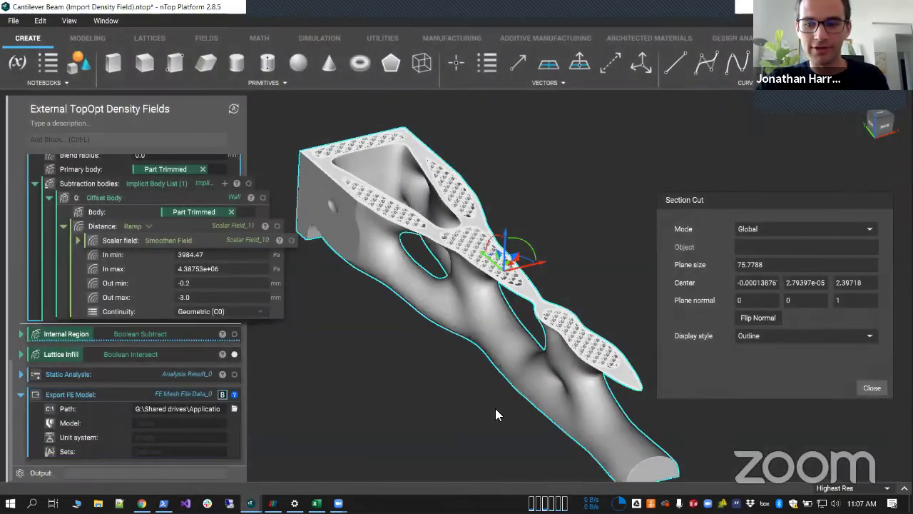
Step: Collapse the Variable Shell block in the notebook
{"action": "right_click_drag", "start_coordinate": [495, 408], "coordinate": [464, 411]}
{"action": "scroll", "coordinate": [82, 215], "scroll_direction": "up", "scroll_amount": 3}
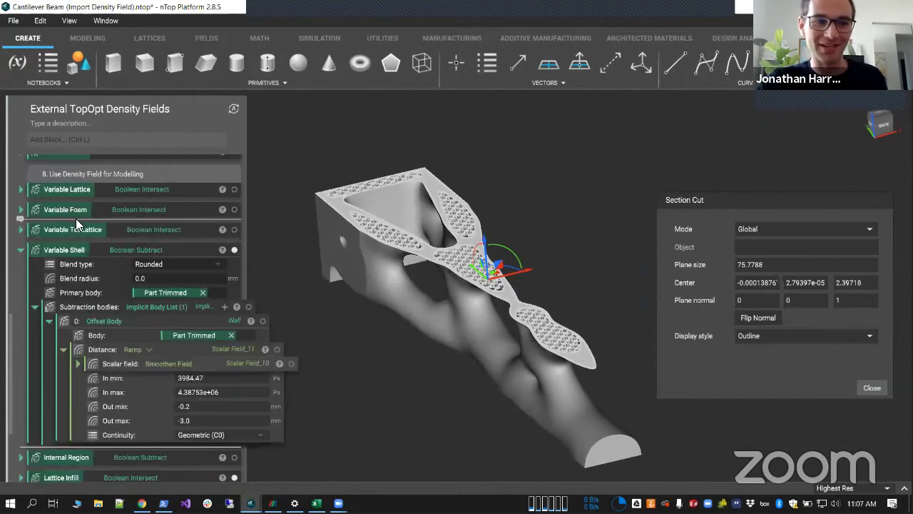
{"action": "left_click", "coordinate": [20, 251]}
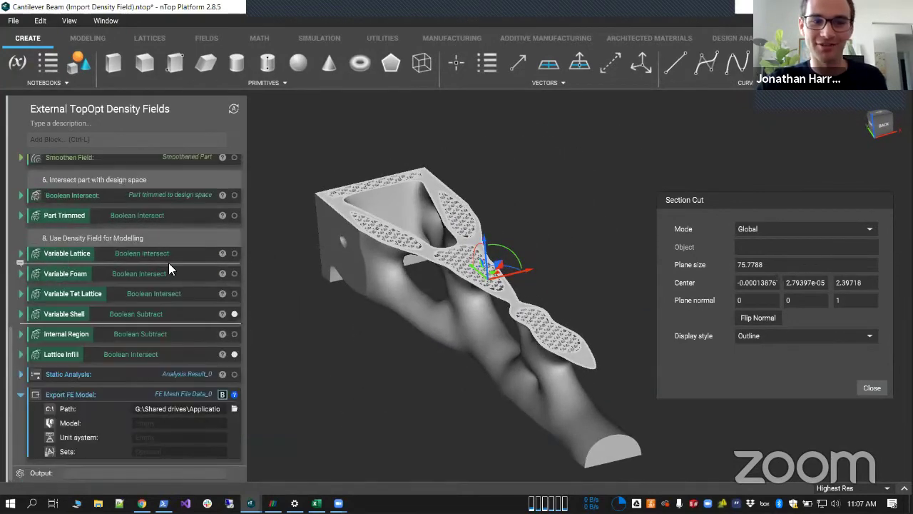
{"action": "left_click", "coordinate": [235, 314]}
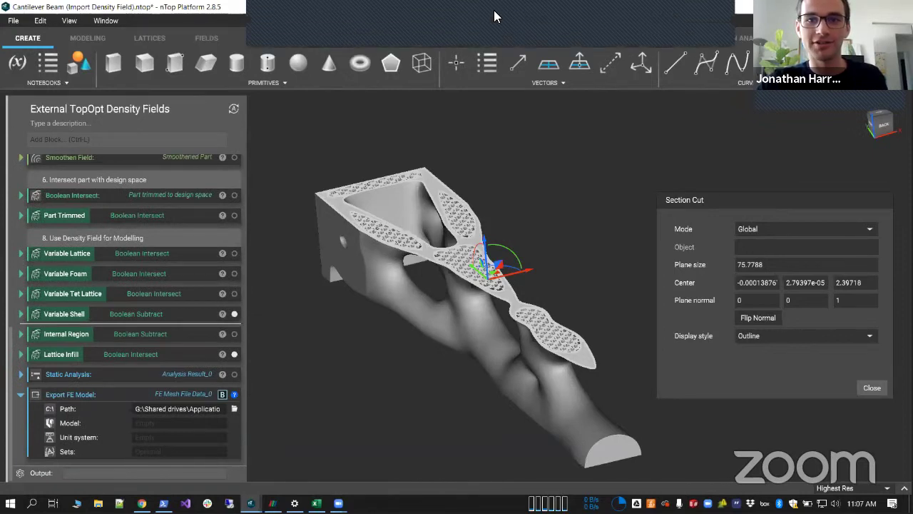
{"action": "left_click", "coordinate": [496, 15]}
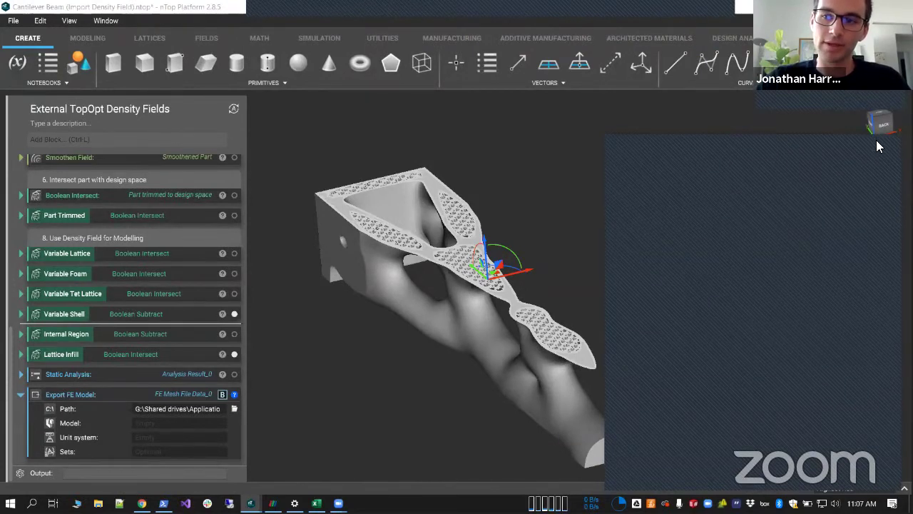
{"action": "right_click_drag", "start_coordinate": [480, 275], "coordinate": [495, 260]}
{"action": "scroll", "coordinate": [493, 259], "scroll_direction": "up", "scroll_amount": 3}
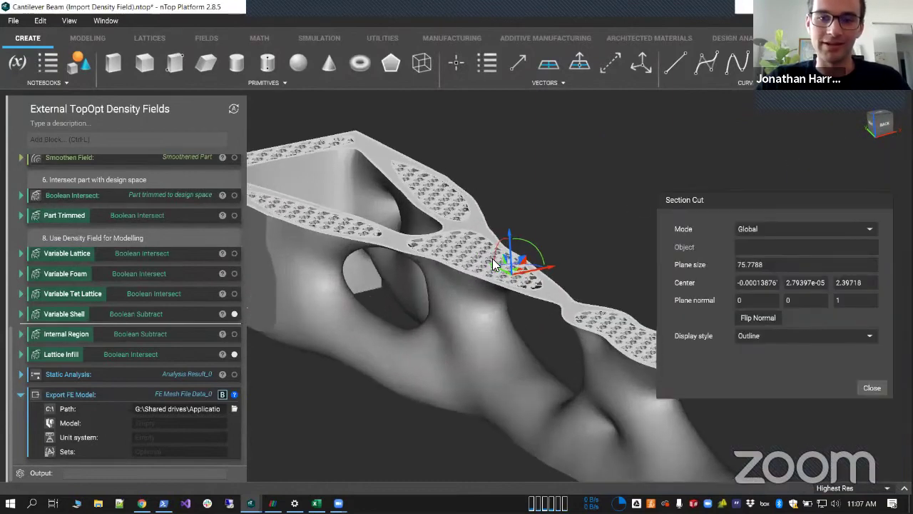
{"action": "middle_click_drag", "start_coordinate": [492, 258], "coordinate": [418, 210]}
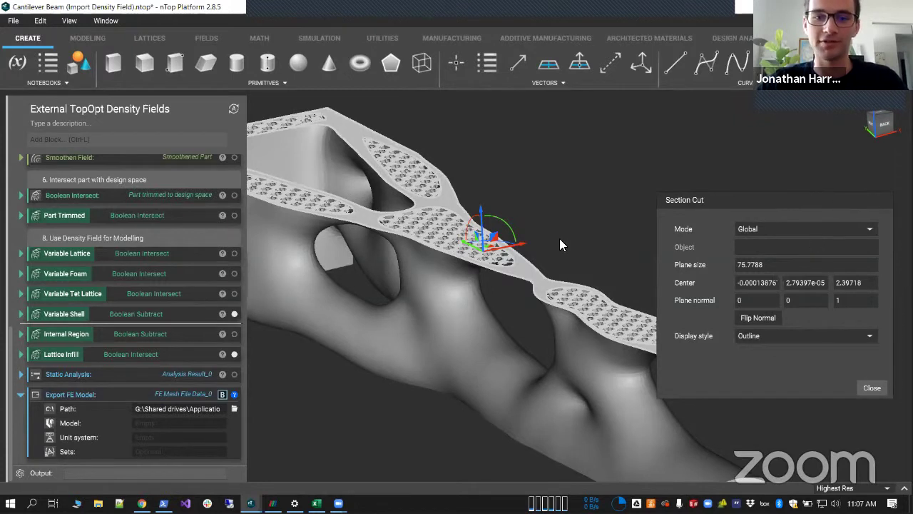
{"action": "right_click_drag", "start_coordinate": [472, 314], "coordinate": [412, 254]}
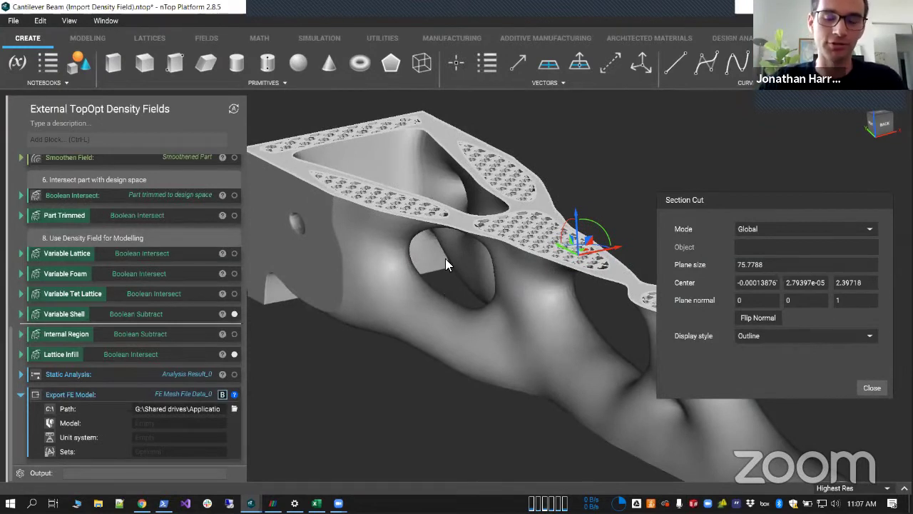
{"action": "right_click_drag", "start_coordinate": [555, 291], "coordinate": [463, 229]}
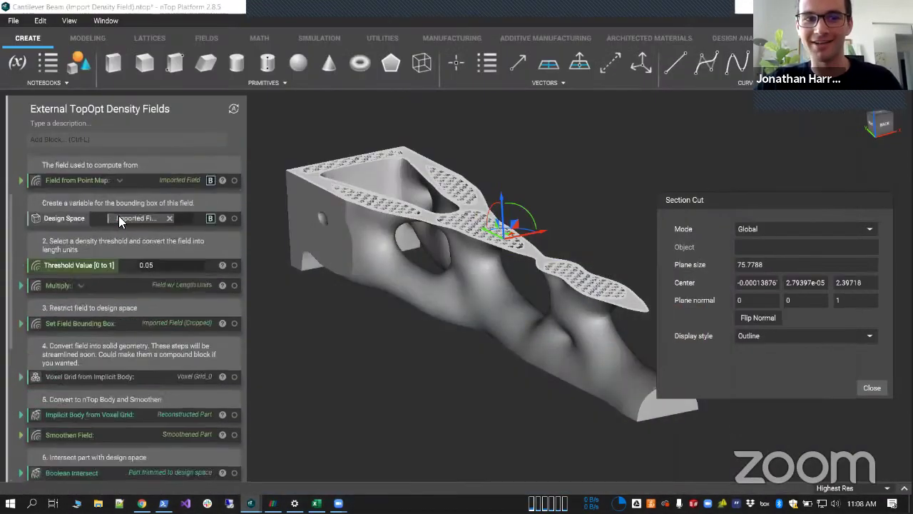
Step: Open the first Field from Point Map block's imported field in the field viewer with the Jet colormap
{"action": "scroll", "coordinate": [118, 215], "scroll_direction": "up", "scroll_amount": 2}
{"action": "left_click", "coordinate": [131, 222]}
{"action": "key", "text": "f"}
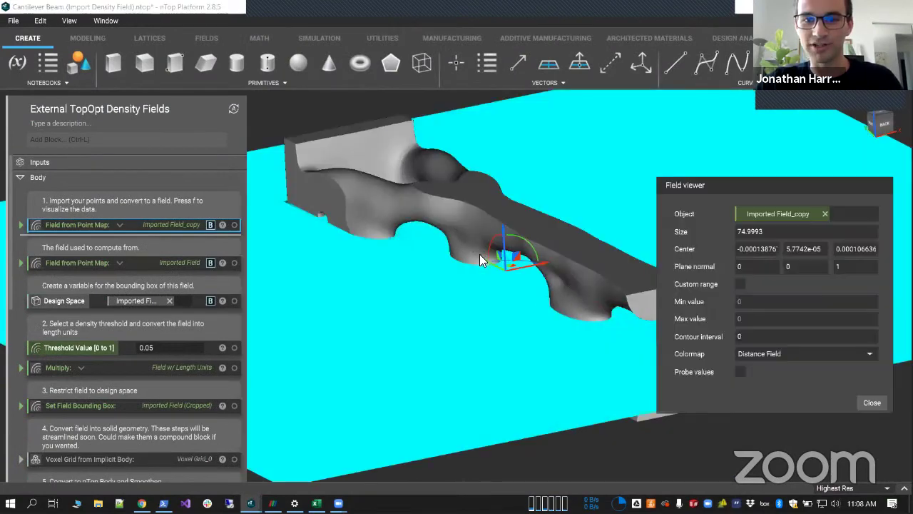
{"action": "left_click", "coordinate": [761, 357]}
{"action": "left_click", "coordinate": [772, 386]}
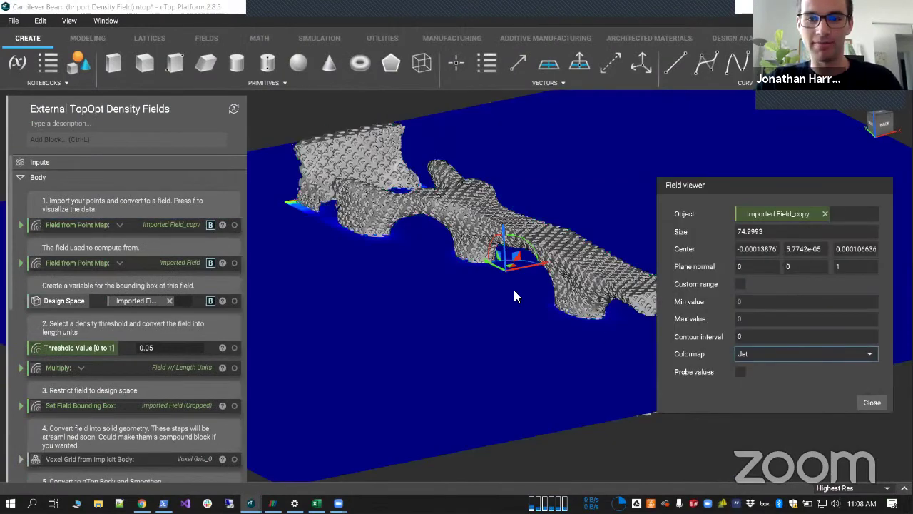
Step: Hide the beam geometry and lower the field viewing plane to a Z center of about -1.72
{"action": "left_click", "coordinate": [475, 240]}
{"action": "key", "text": "h"}
{"action": "middle_click_drag", "start_coordinate": [475, 240], "coordinate": [508, 246]}
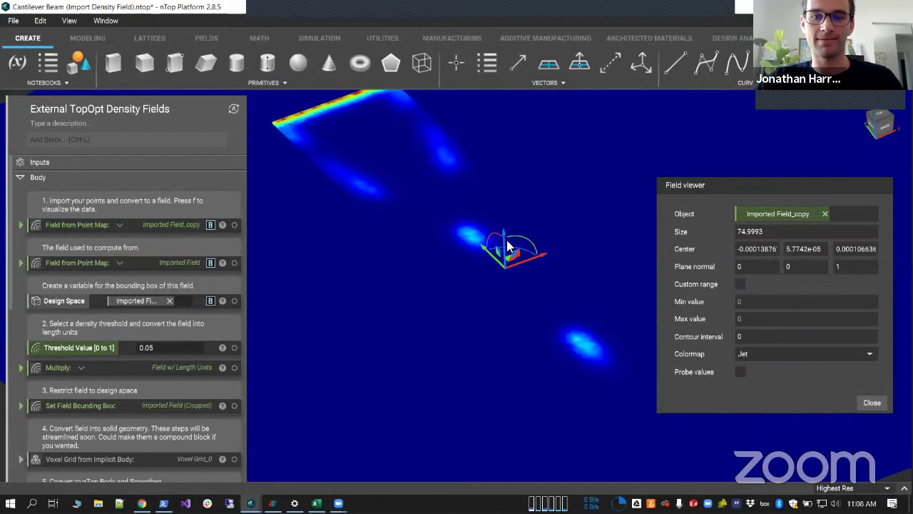
{"action": "right_click_drag", "start_coordinate": [508, 246], "coordinate": [529, 331]}
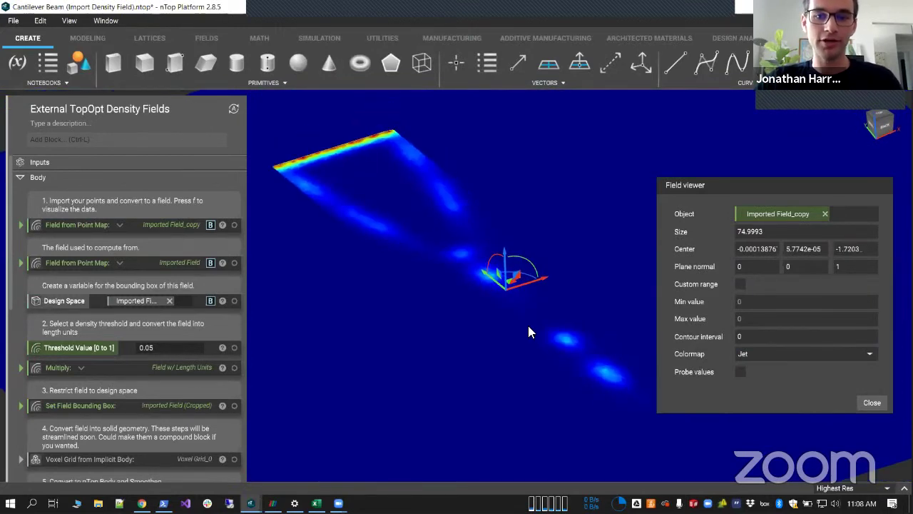